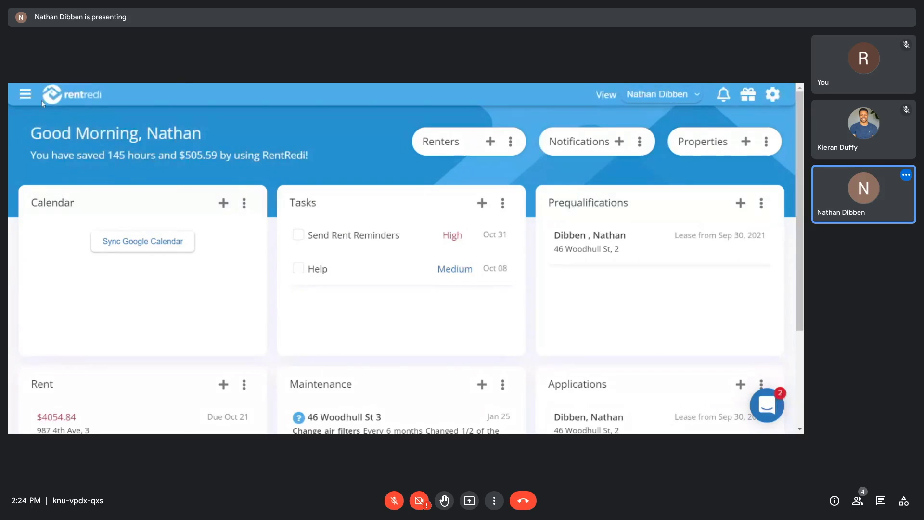
{"action": "left_click", "coordinate": [25, 95]}
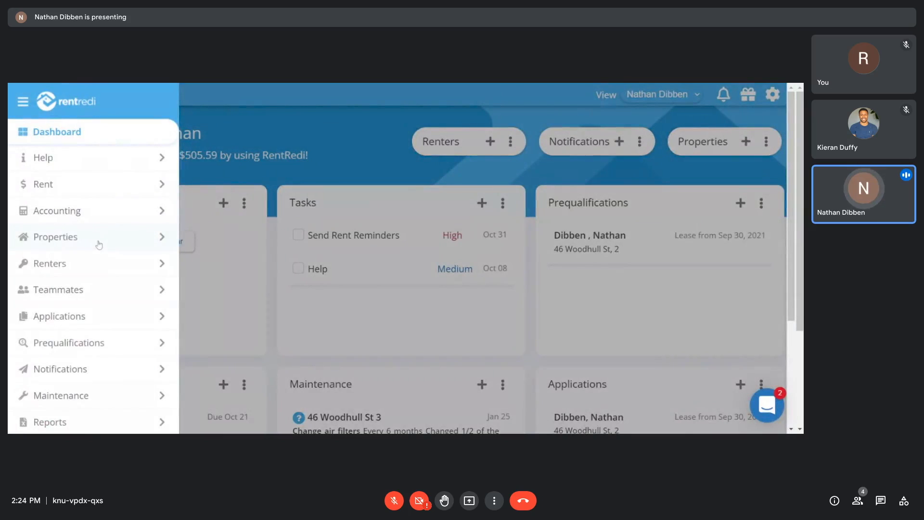
{"action": "left_click", "coordinate": [98, 245]}
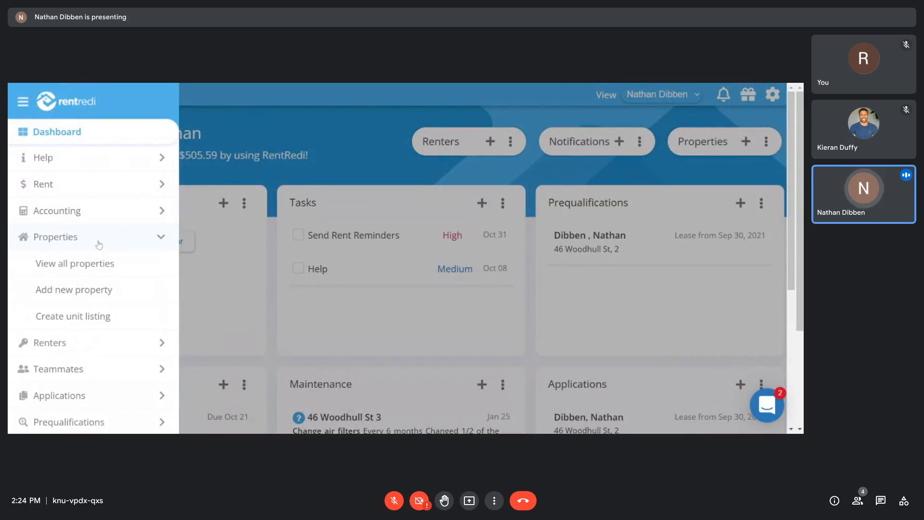
{"action": "left_click", "coordinate": [124, 322]}
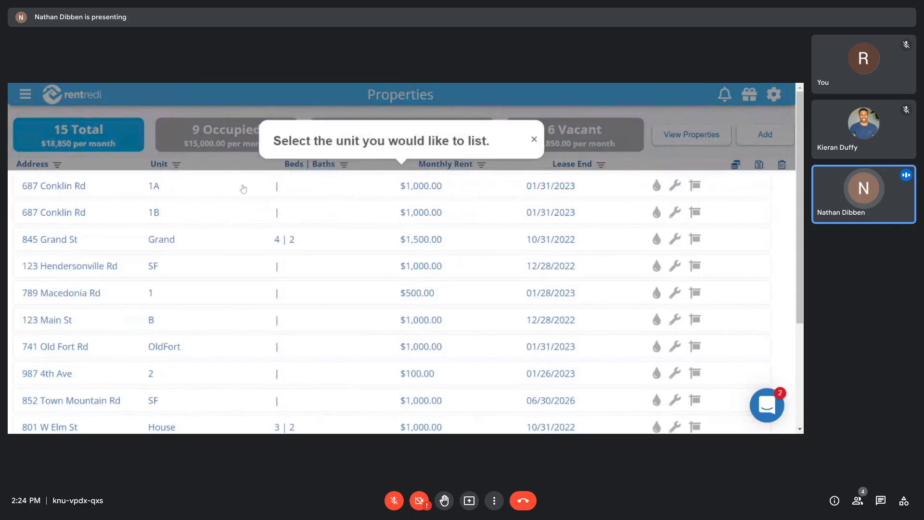
{"action": "left_click", "coordinate": [242, 186]}
{"action": "left_click", "coordinate": [432, 293]}
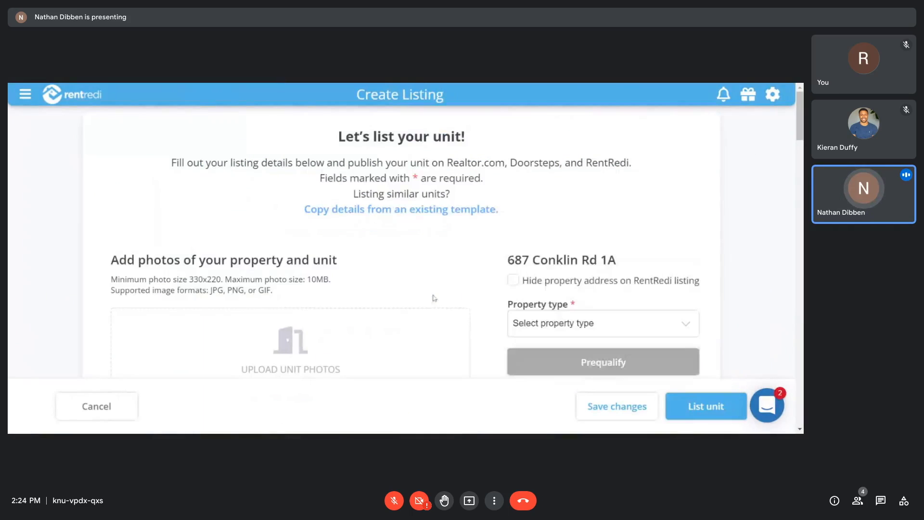
- Highlight the Realtor.com, Doorsteps and RentRedi listing sites and scroll through the Create Listing form
{"action": "left_click_drag", "start_coordinate": [446, 163], "coordinate": [564, 162]}
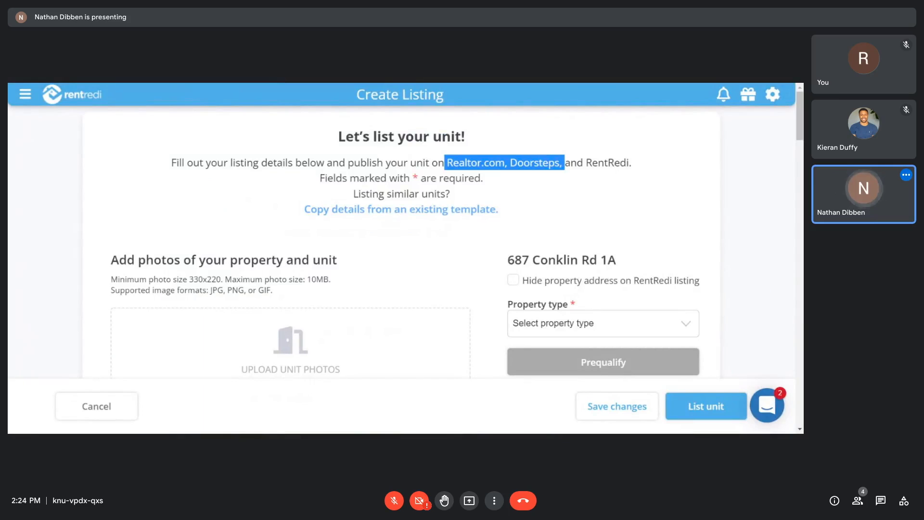
{"action": "left_click_drag", "start_coordinate": [584, 163], "coordinate": [632, 163]}
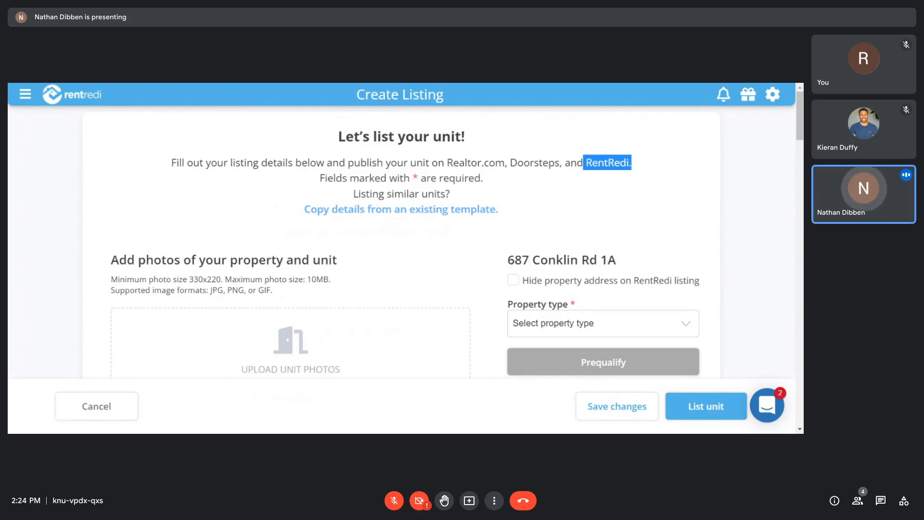
{"action": "scroll", "coordinate": [489, 291], "scroll_direction": "down", "scroll_amount": 3}
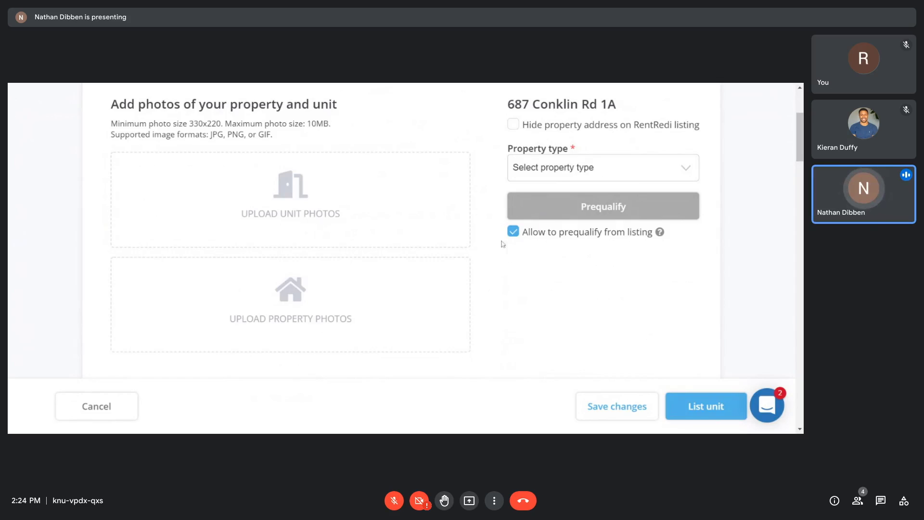
{"action": "scroll", "coordinate": [496, 251], "scroll_direction": "up", "scroll_amount": 3}
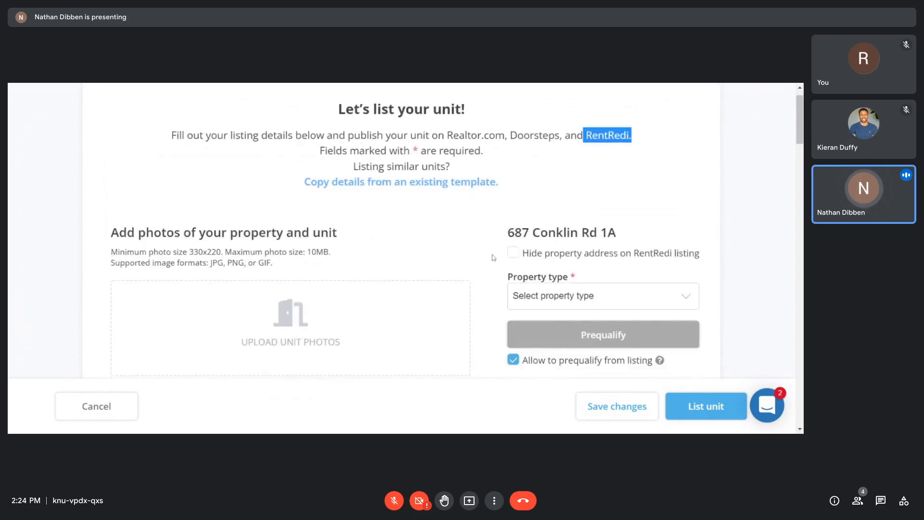
{"action": "left_click", "coordinate": [24, 99]}
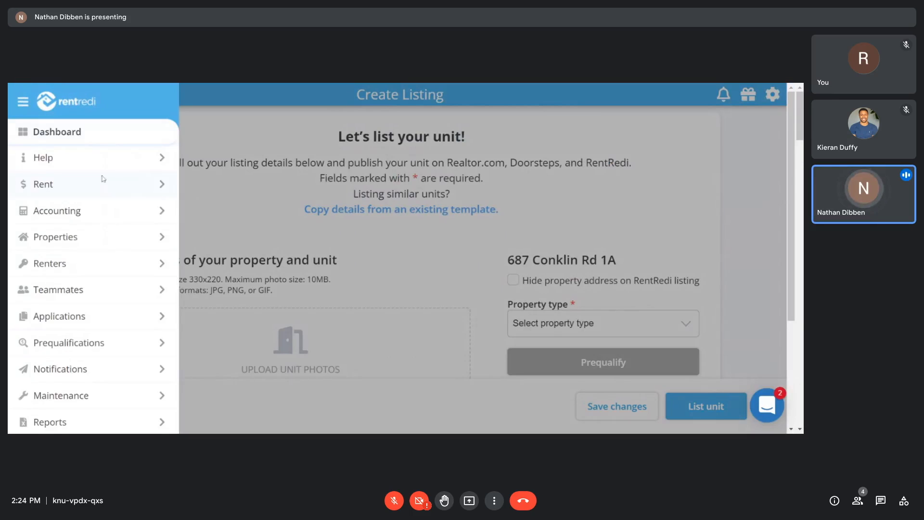
- Open the Invite to prequalify form under Prequalifications, then cancel it without sending
{"action": "scroll", "coordinate": [102, 179], "scroll_direction": "down", "scroll_amount": 2}
{"action": "left_click", "coordinate": [107, 240]}
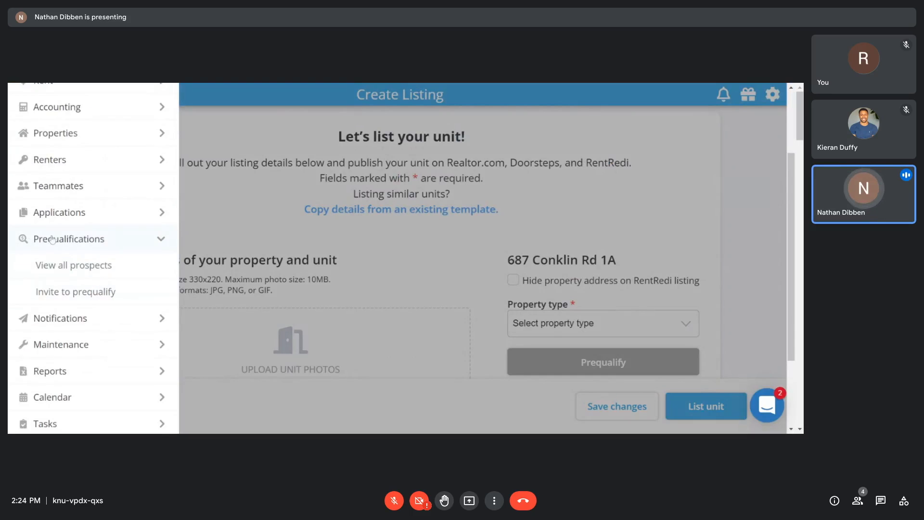
{"action": "left_click", "coordinate": [165, 302]}
{"action": "scroll", "coordinate": [341, 349], "scroll_direction": "down", "scroll_amount": 3}
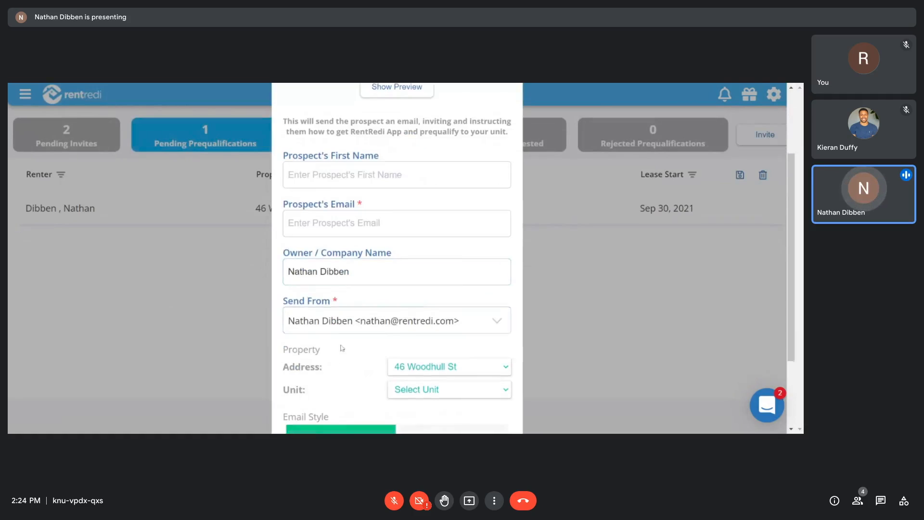
{"action": "scroll", "coordinate": [342, 348], "scroll_direction": "down", "scroll_amount": 2}
{"action": "left_click", "coordinate": [313, 377]}
{"action": "left_click", "coordinate": [215, 212]}
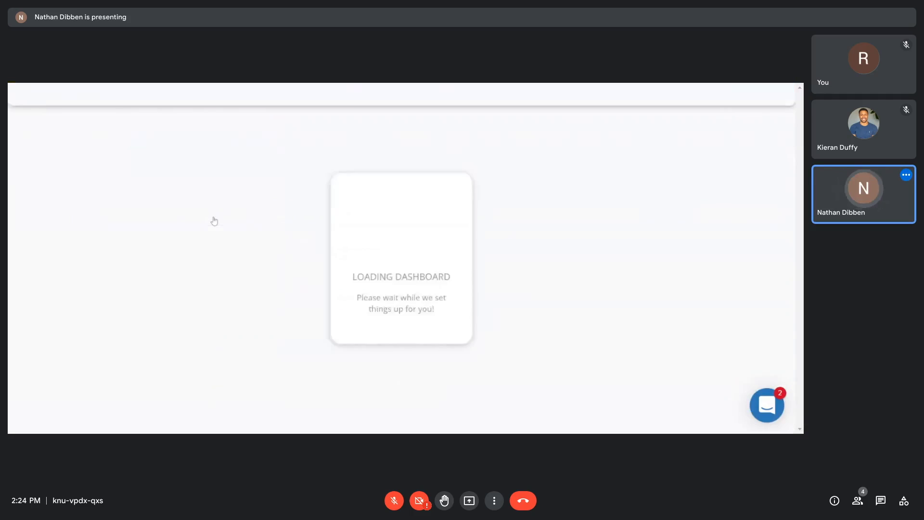
{"action": "scroll", "coordinate": [626, 268], "scroll_direction": "down", "scroll_amount": 5}
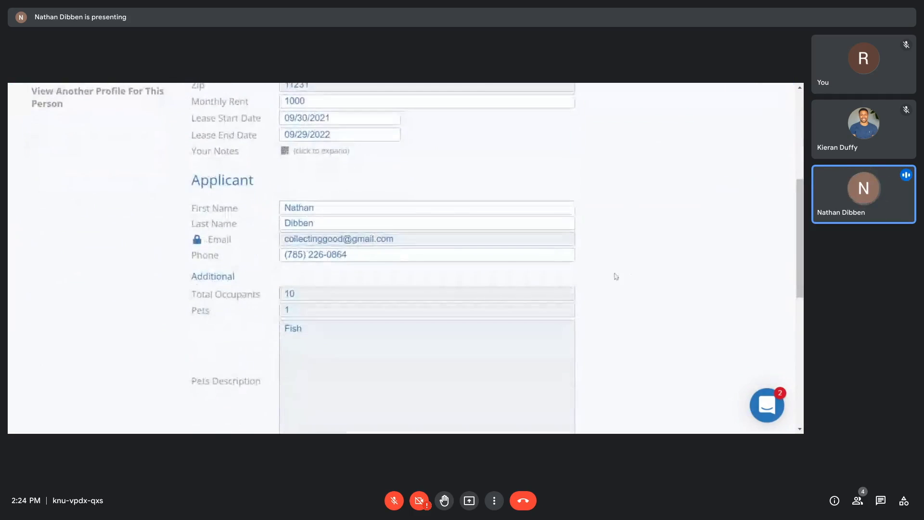
{"action": "scroll", "coordinate": [244, 201], "scroll_direction": "down", "scroll_amount": 3}
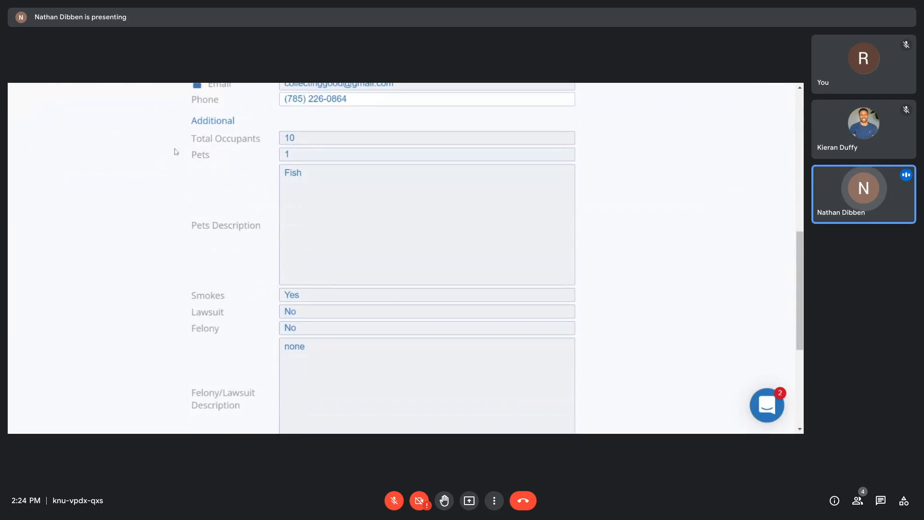
{"action": "scroll", "coordinate": [440, 186], "scroll_direction": "down", "scroll_amount": 2}
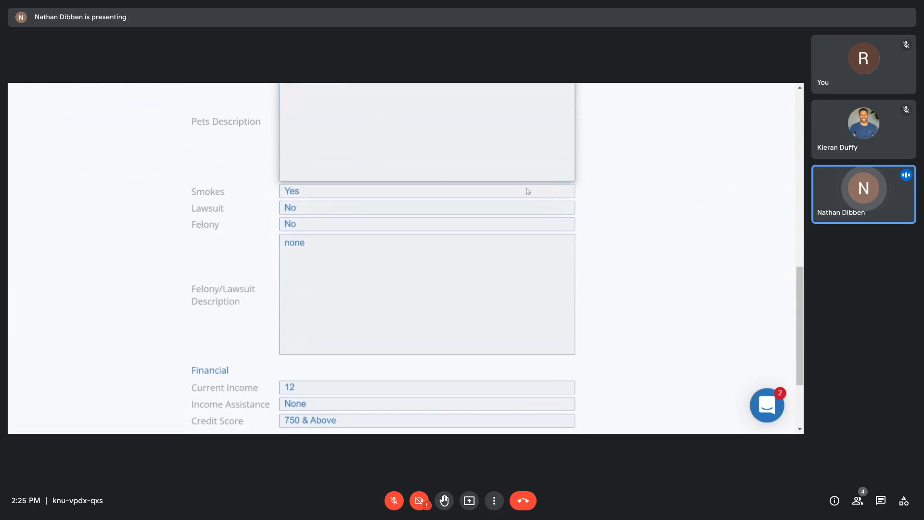
{"action": "scroll", "coordinate": [417, 287], "scroll_direction": "down", "scroll_amount": 2}
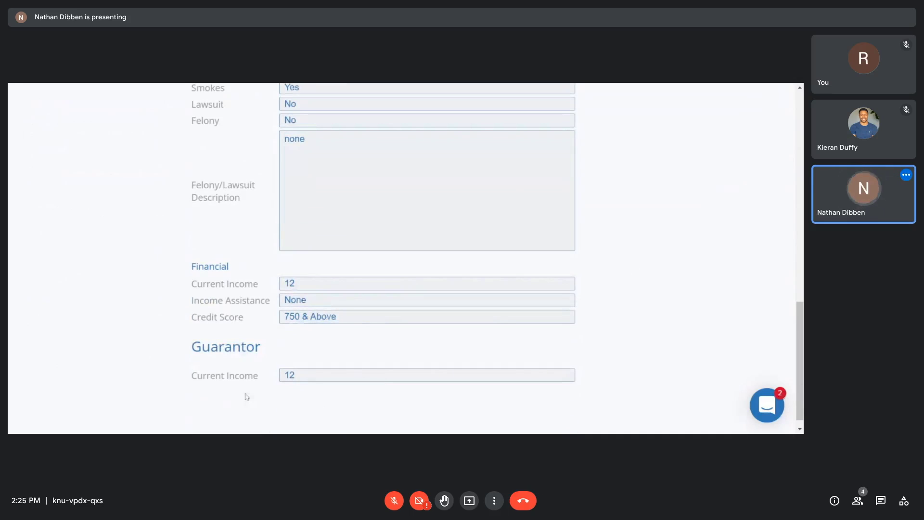
{"action": "scroll", "coordinate": [664, 352], "scroll_direction": "up", "scroll_amount": 12}
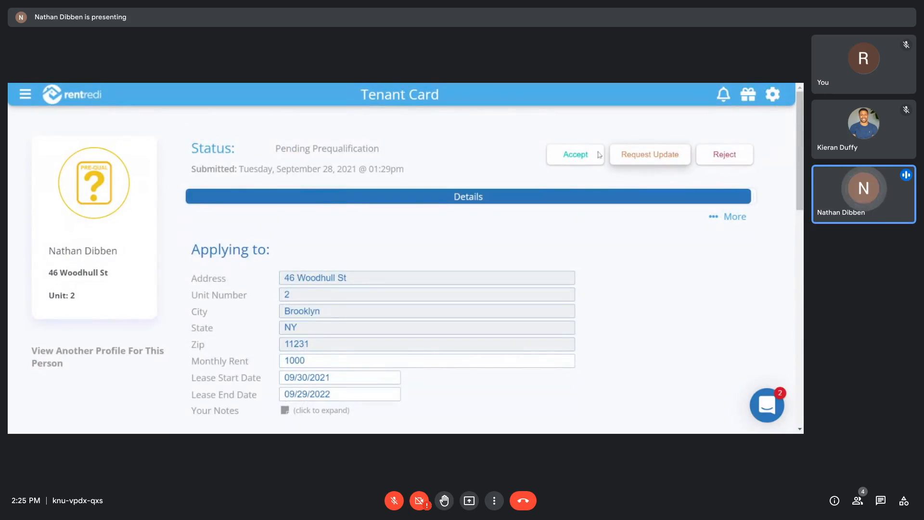
- Accept the prequalification and review the prefilled acceptance email and push notification invitation
{"action": "left_click", "coordinate": [576, 155]}
{"action": "scroll", "coordinate": [515, 194], "scroll_direction": "down", "scroll_amount": 3}
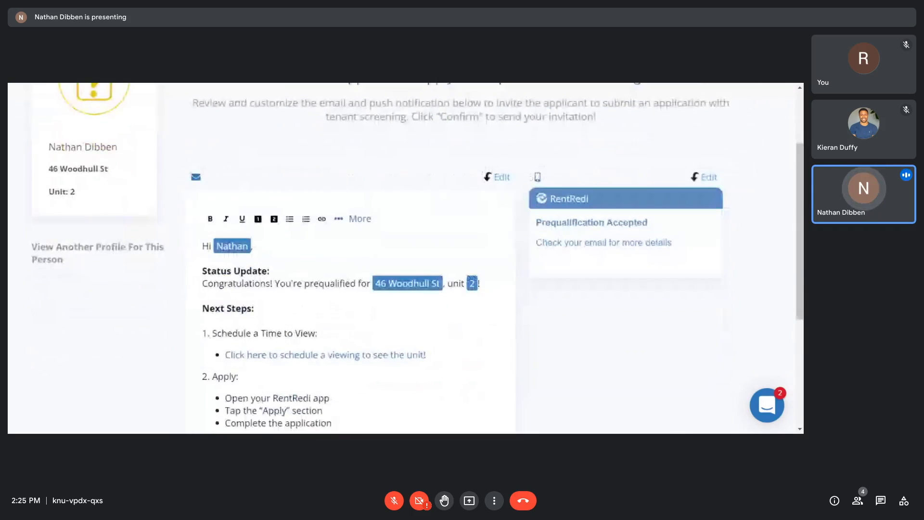
{"action": "scroll", "coordinate": [514, 194], "scroll_direction": "down", "scroll_amount": 4}
{"action": "scroll", "coordinate": [514, 194], "scroll_direction": "up", "scroll_amount": 3}
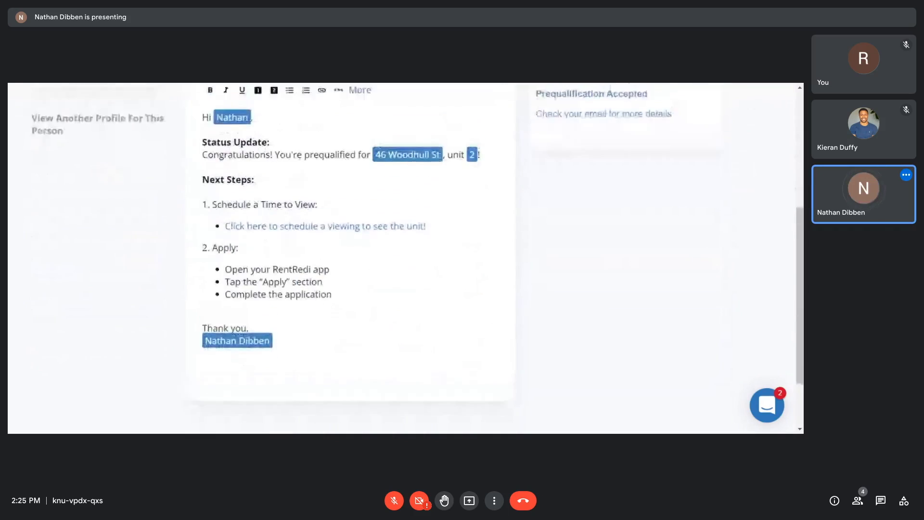
{"action": "scroll", "coordinate": [515, 194], "scroll_direction": "up", "scroll_amount": 4}
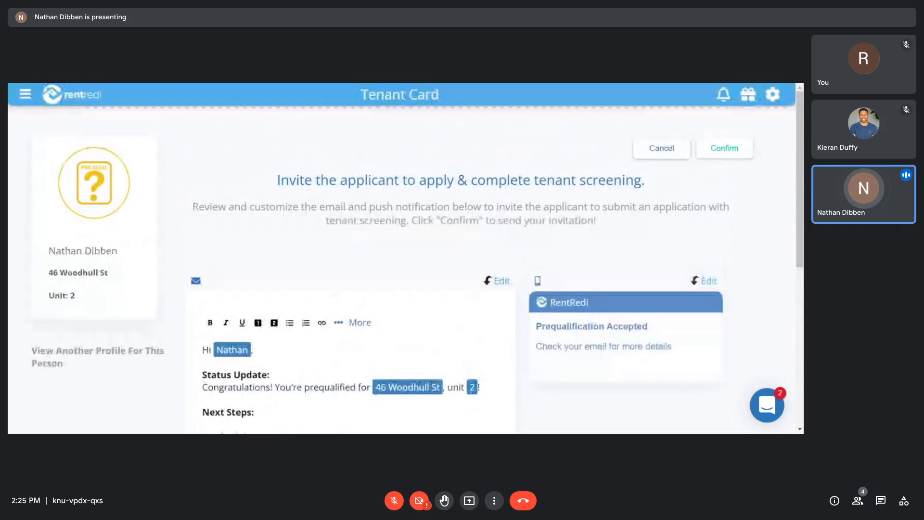
{"action": "scroll", "coordinate": [515, 194], "scroll_direction": "down", "scroll_amount": 4}
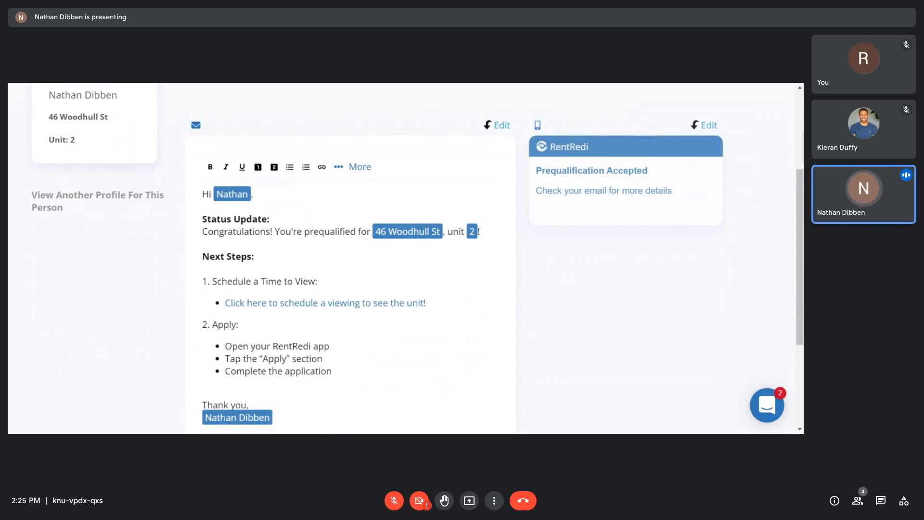
{"action": "scroll", "coordinate": [515, 194], "scroll_direction": "down", "scroll_amount": 1}
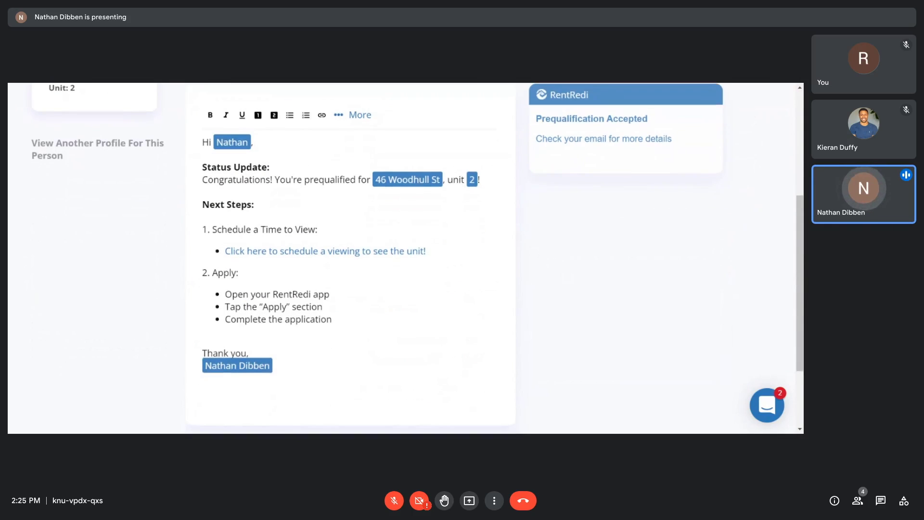
{"action": "scroll", "coordinate": [176, 150], "scroll_direction": "up", "scroll_amount": 4}
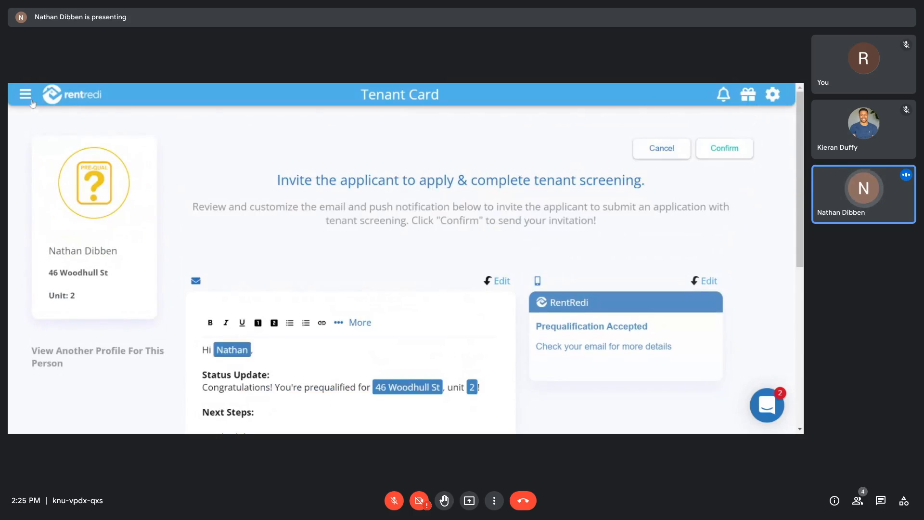
{"action": "scroll", "coordinate": [197, 230], "scroll_direction": "down", "scroll_amount": 6}
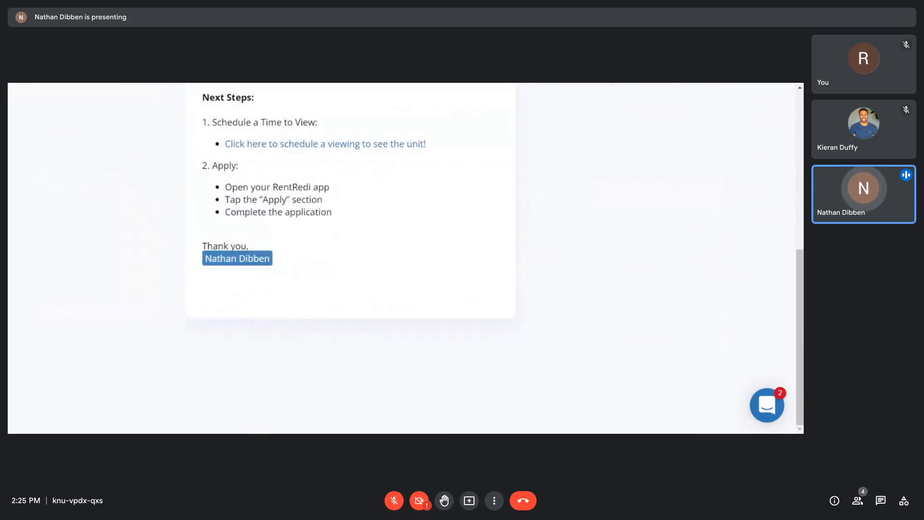
{"action": "scroll", "coordinate": [120, 210], "scroll_direction": "up", "scroll_amount": 2}
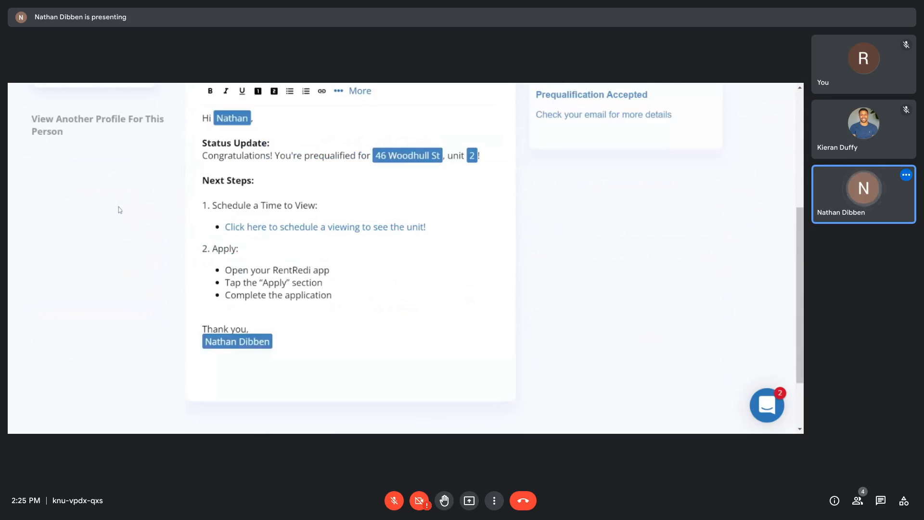
{"action": "scroll", "coordinate": [120, 210], "scroll_direction": "up", "scroll_amount": 5}
{"action": "left_click", "coordinate": [109, 212]}
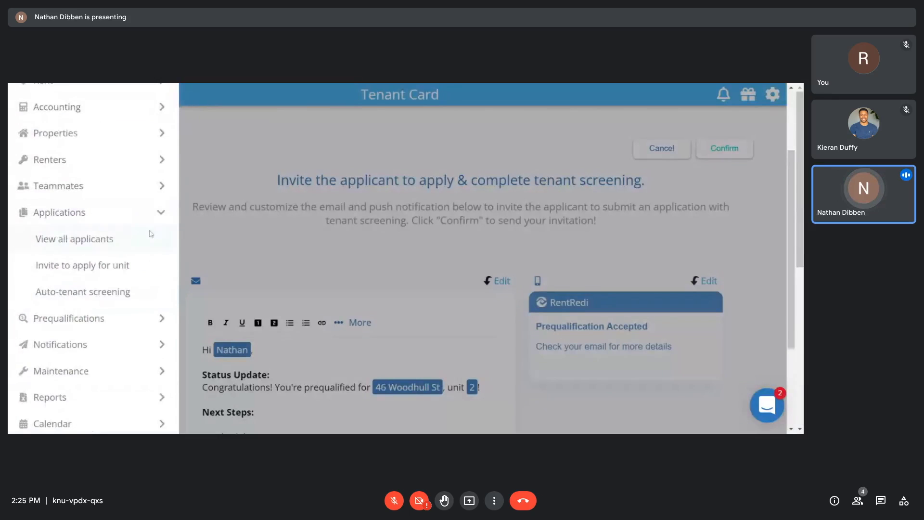
{"action": "left_click", "coordinate": [102, 245]}
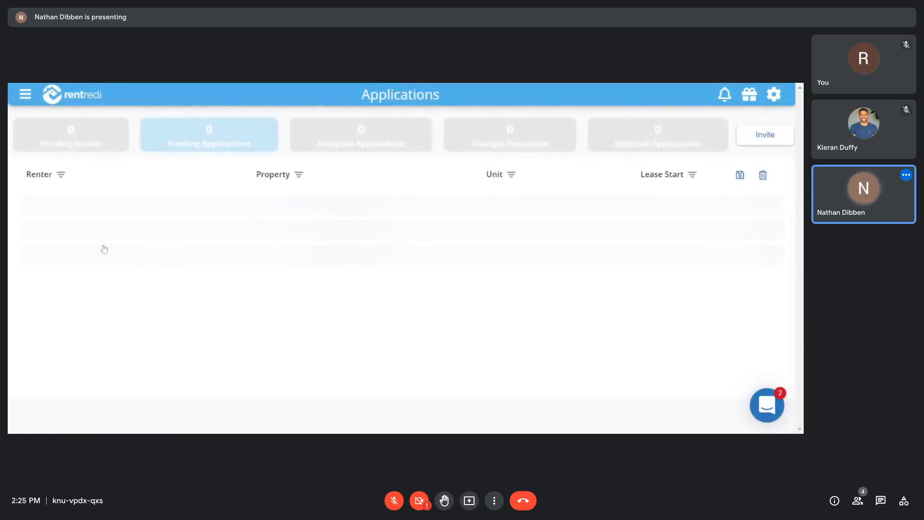
{"action": "left_click", "coordinate": [216, 212]}
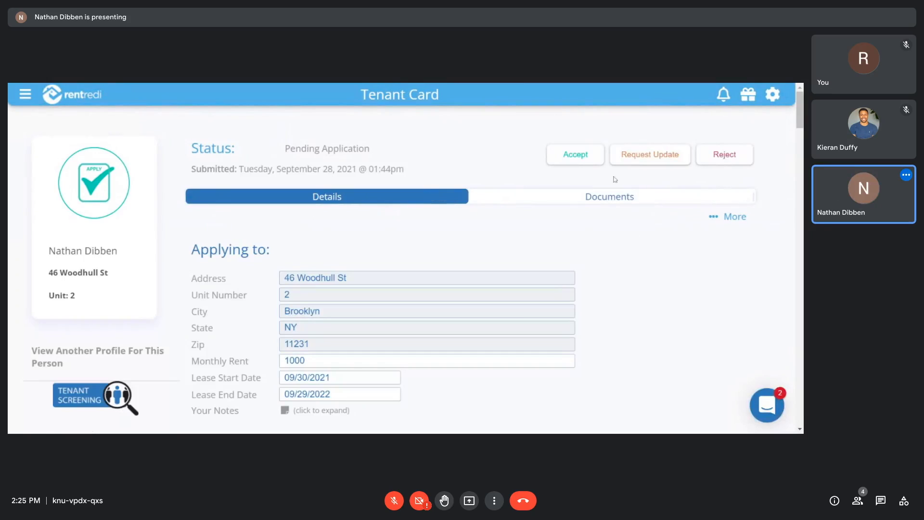
{"action": "left_click", "coordinate": [604, 204]}
- Open the applicant's submitted Application document and read through it
{"action": "scroll", "coordinate": [611, 258], "scroll_direction": "down", "scroll_amount": 1}
{"action": "left_click", "coordinate": [653, 240]}
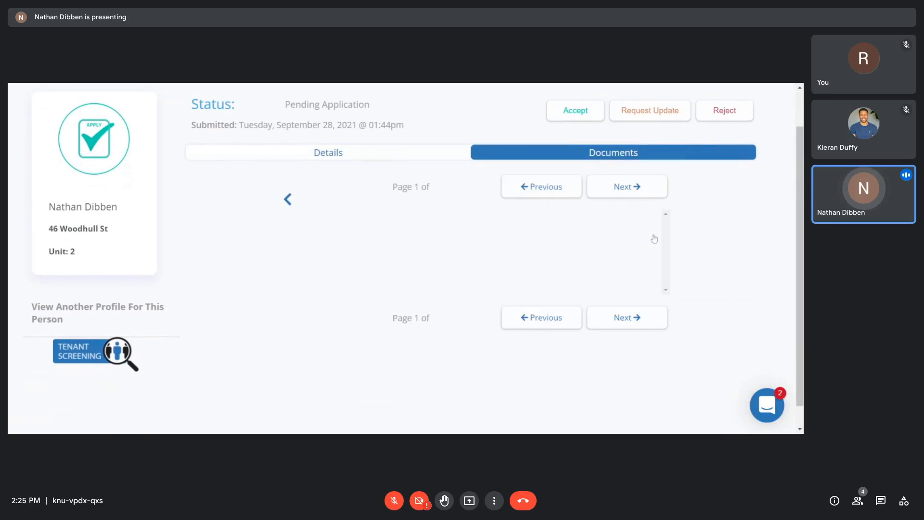
{"action": "scroll", "coordinate": [676, 303], "scroll_direction": "down", "scroll_amount": 3}
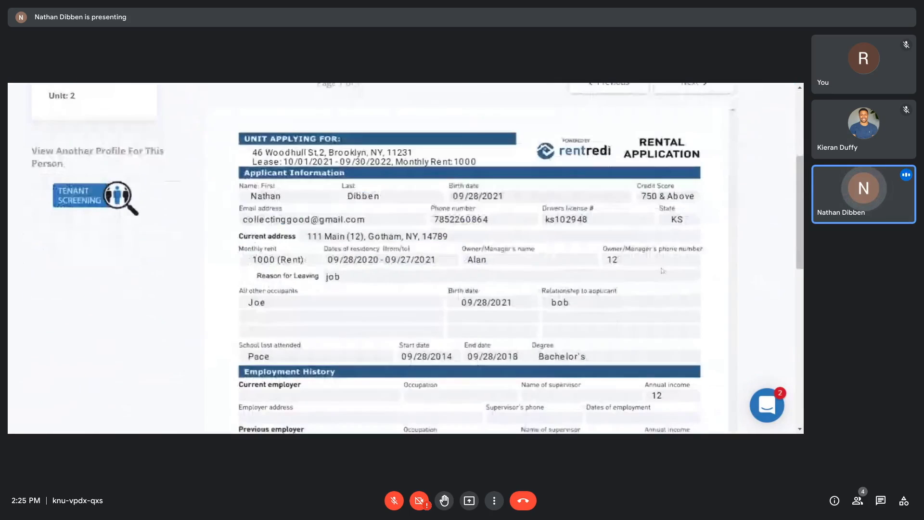
{"action": "scroll", "coordinate": [676, 303], "scroll_direction": "down", "scroll_amount": 1}
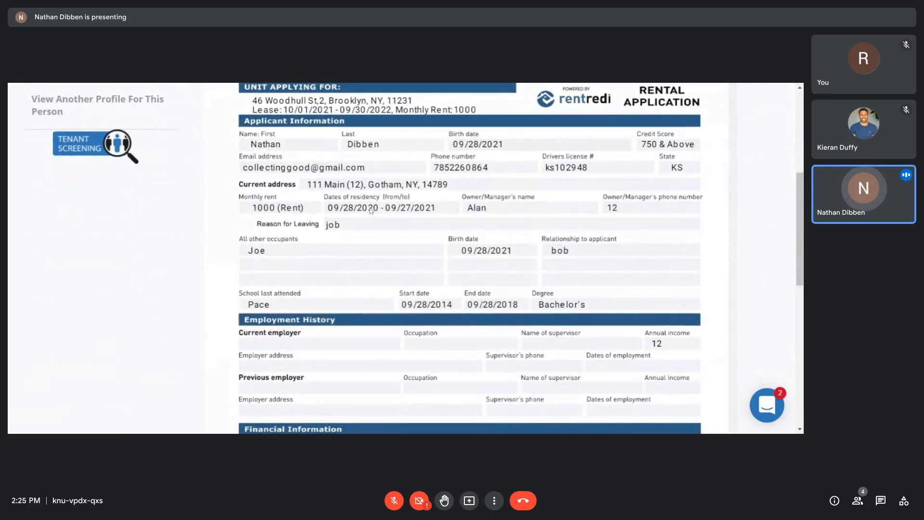
{"action": "scroll", "coordinate": [230, 200], "scroll_direction": "down", "scroll_amount": 1}
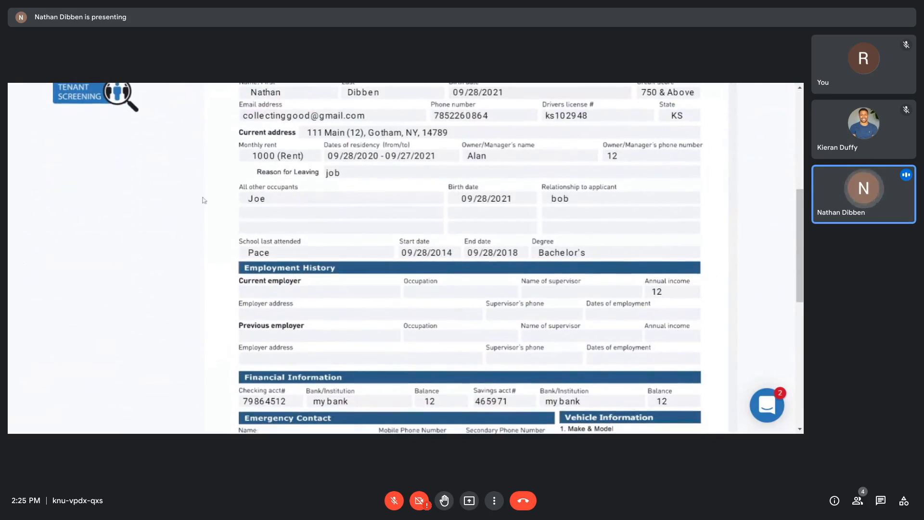
{"action": "scroll", "coordinate": [206, 200], "scroll_direction": "down", "scroll_amount": 1}
{"action": "scroll", "coordinate": [220, 207], "scroll_direction": "down", "scroll_amount": 1}
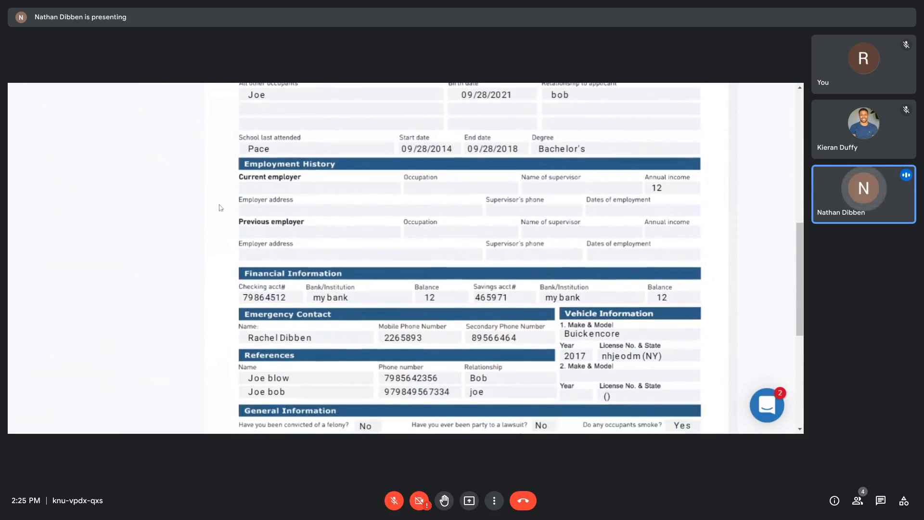
{"action": "scroll", "coordinate": [220, 207], "scroll_direction": "down", "scroll_amount": 1}
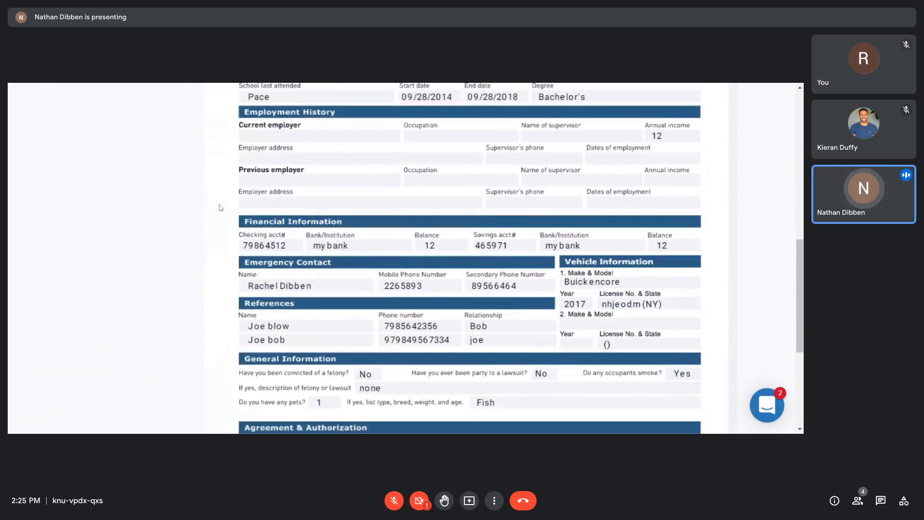
{"action": "scroll", "coordinate": [220, 208], "scroll_direction": "down", "scroll_amount": 1}
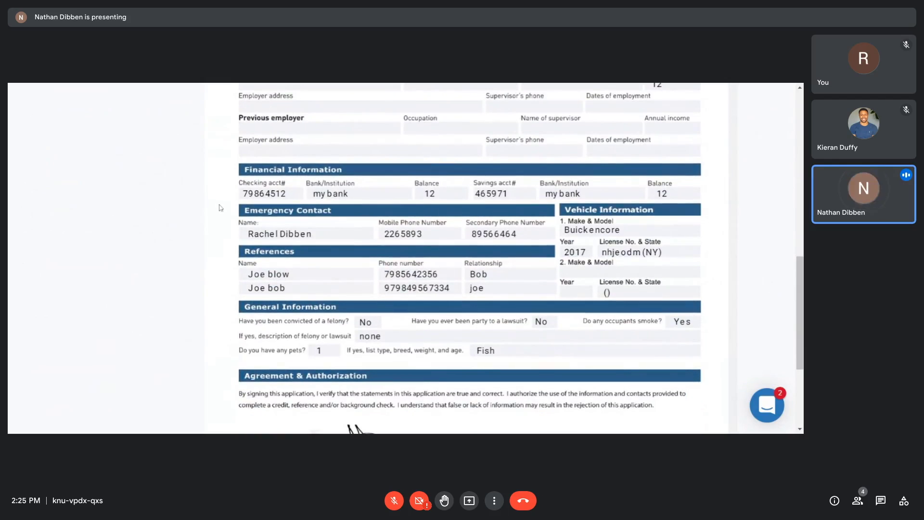
{"action": "scroll", "coordinate": [218, 208], "scroll_direction": "down", "scroll_amount": 2}
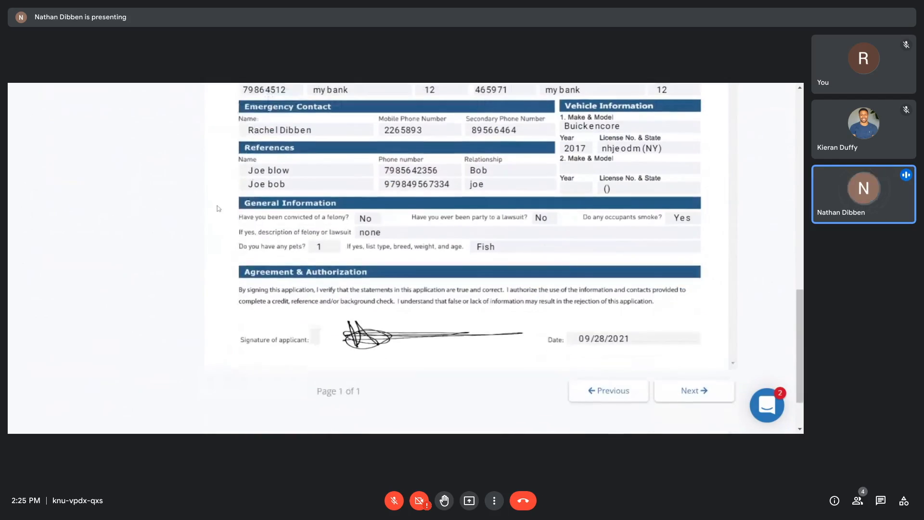
{"action": "scroll", "coordinate": [390, 250], "scroll_direction": "up", "scroll_amount": 12}
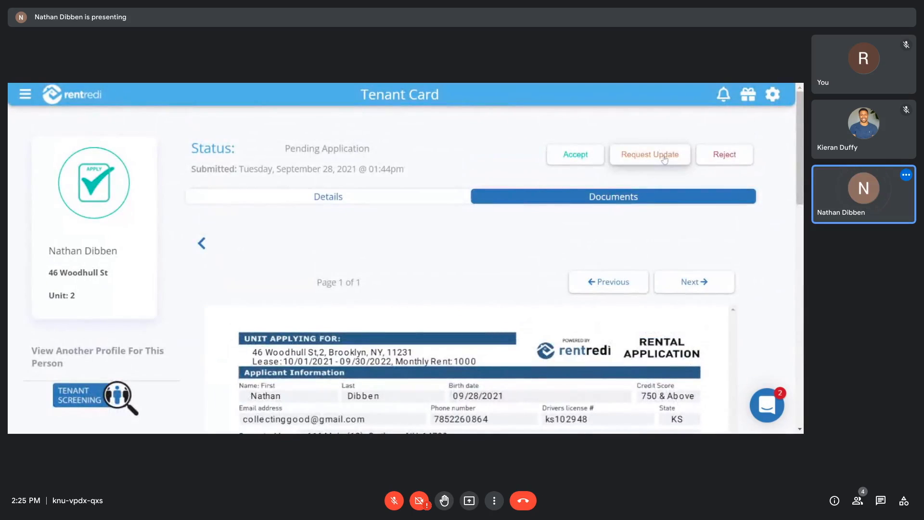
{"action": "left_click", "coordinate": [391, 202]}
{"action": "left_click", "coordinate": [580, 200]}
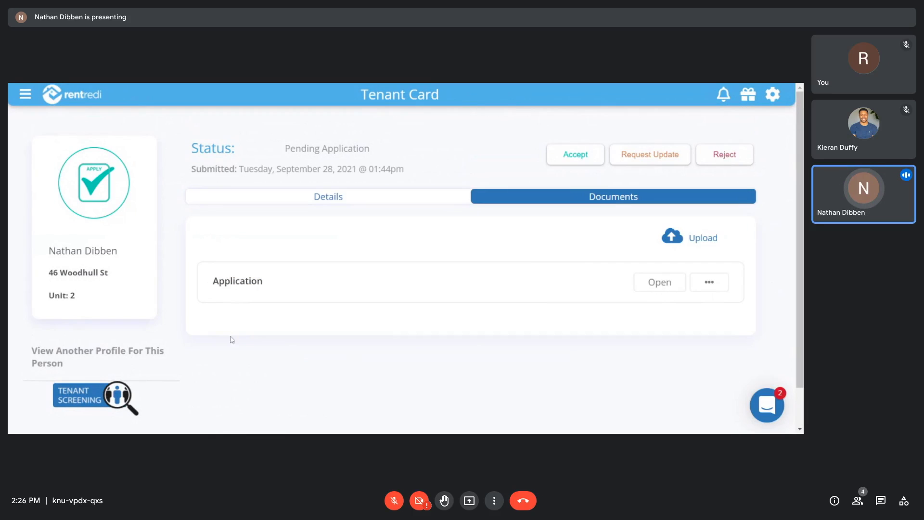
- Review the Tenant Screening offer of three full reports for a $35 tenant-paid fee, then close it
{"action": "scroll", "coordinate": [247, 383], "scroll_direction": "down", "scroll_amount": 1}
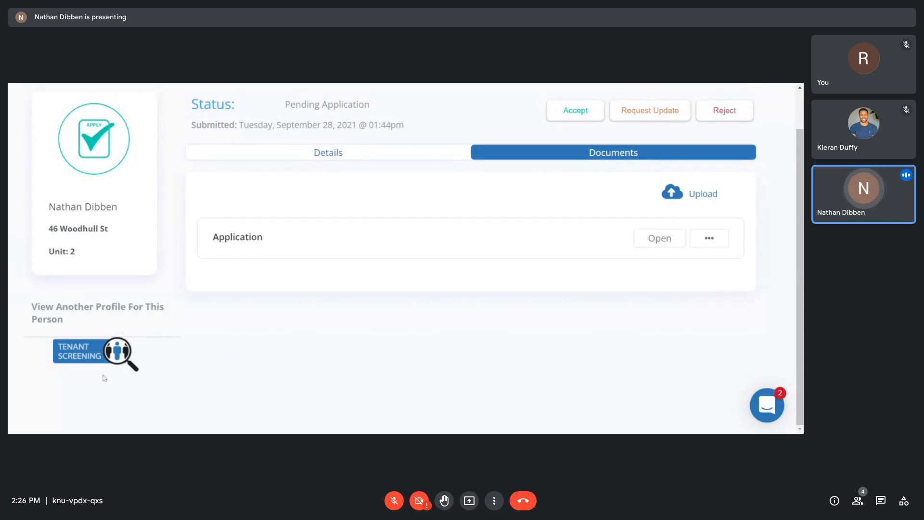
{"action": "left_click", "coordinate": [76, 359]}
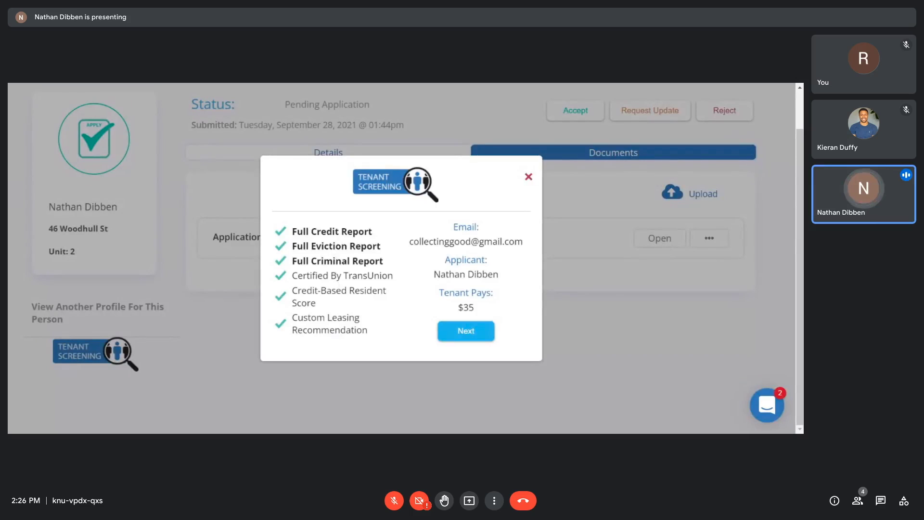
{"action": "left_click_drag", "start_coordinate": [292, 232], "coordinate": [386, 260]}
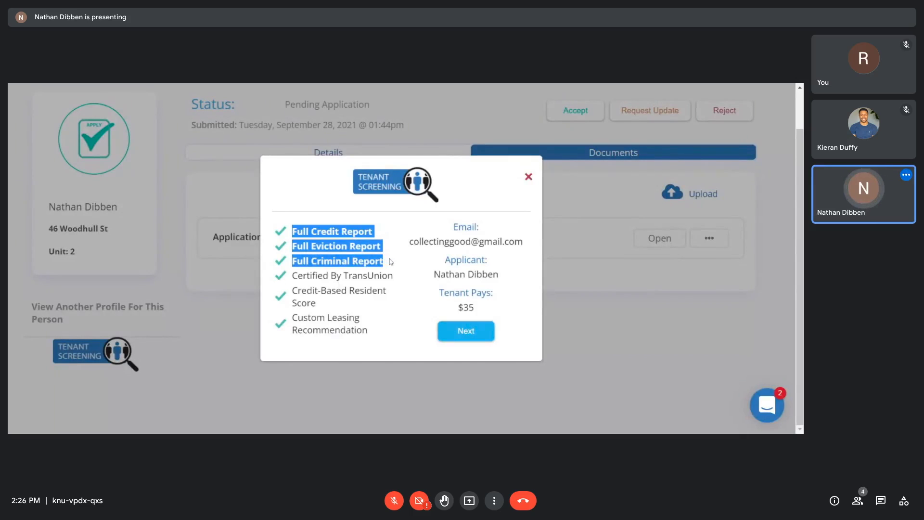
{"action": "left_click_drag", "start_coordinate": [438, 291], "coordinate": [491, 313]}
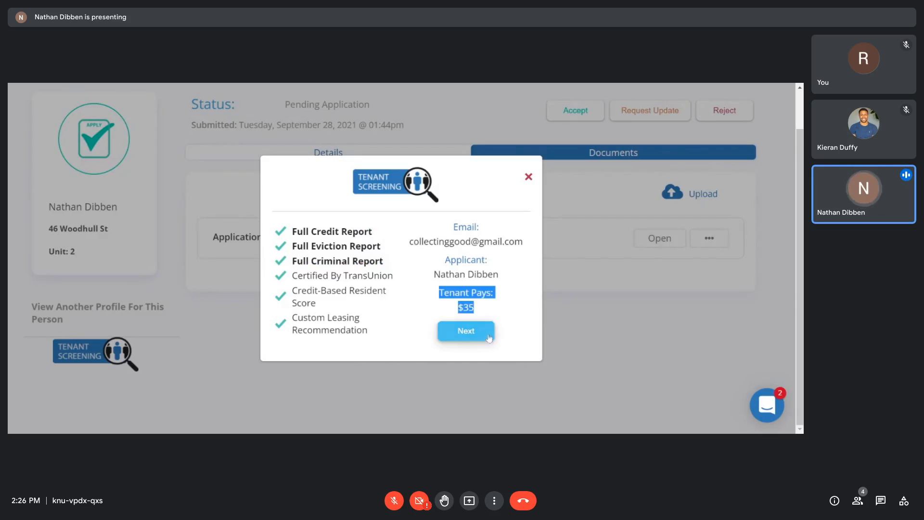
{"action": "left_click", "coordinate": [529, 177]}
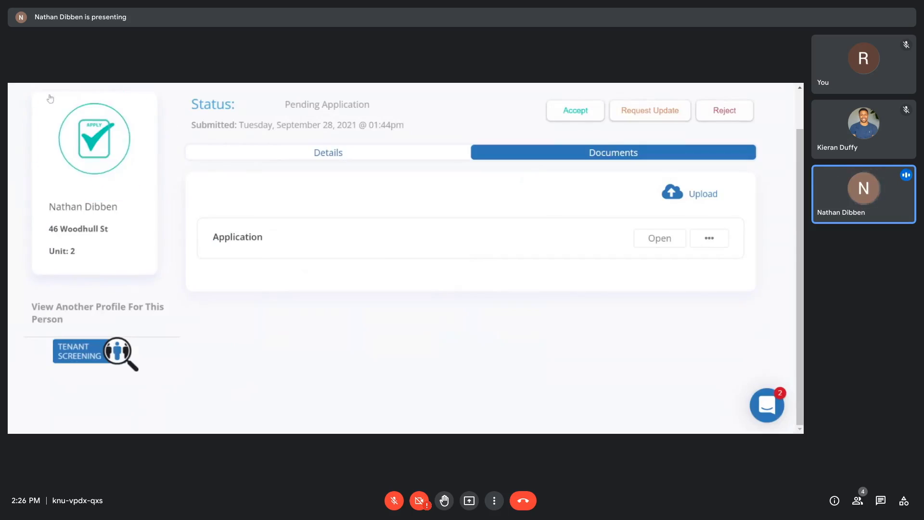
- Browse the Applications menu, then open the full Renters list from the navigation
{"action": "scroll", "coordinate": [529, 186], "scroll_direction": "up", "scroll_amount": 1}
{"action": "left_click", "coordinate": [25, 94]}
{"action": "scroll", "coordinate": [102, 301], "scroll_direction": "down", "scroll_amount": 1}
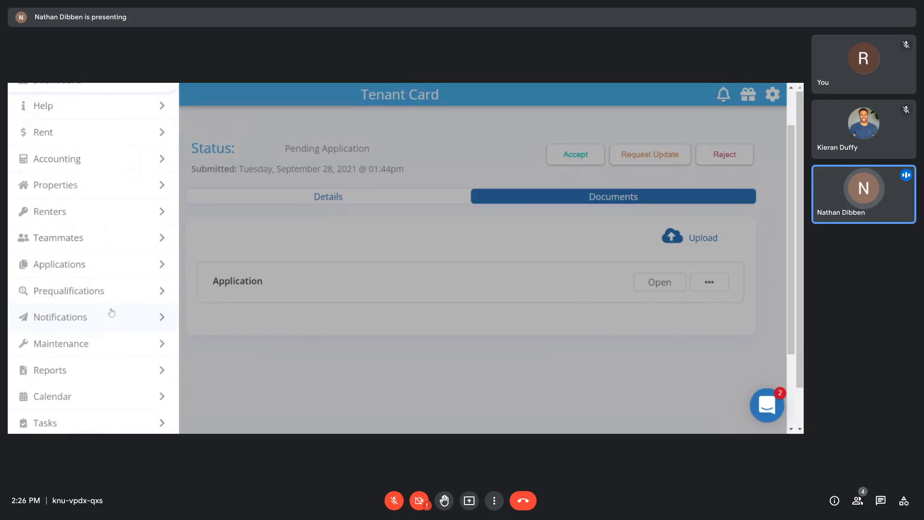
{"action": "left_click", "coordinate": [103, 266]}
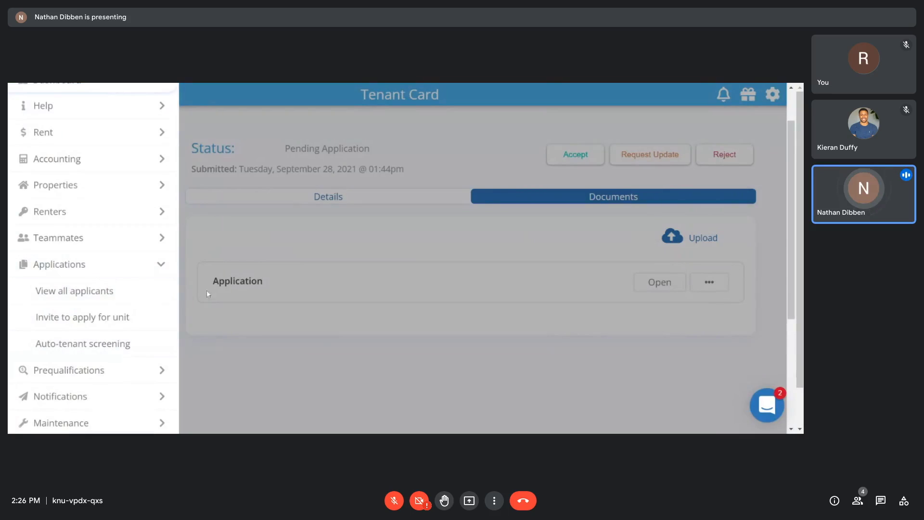
{"action": "left_click", "coordinate": [313, 351]}
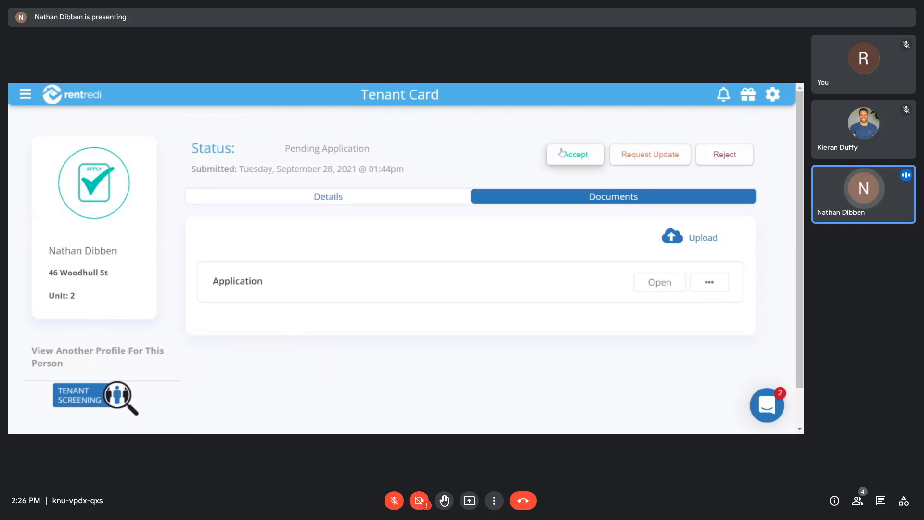
{"action": "left_click", "coordinate": [26, 95]}
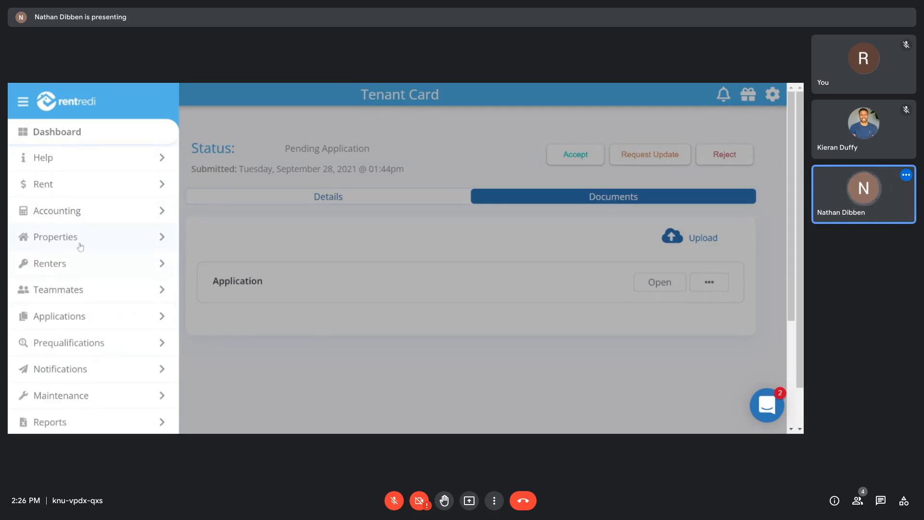
{"action": "left_click", "coordinate": [74, 264]}
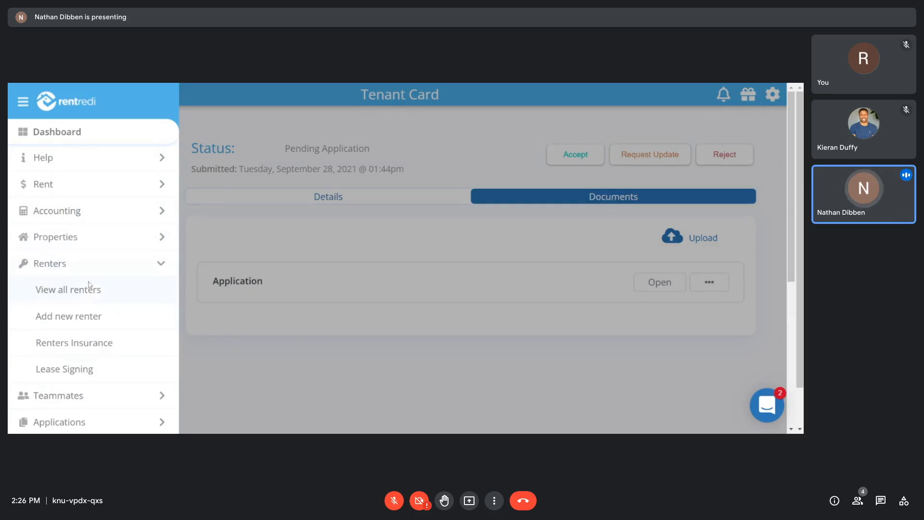
{"action": "left_click", "coordinate": [92, 289]}
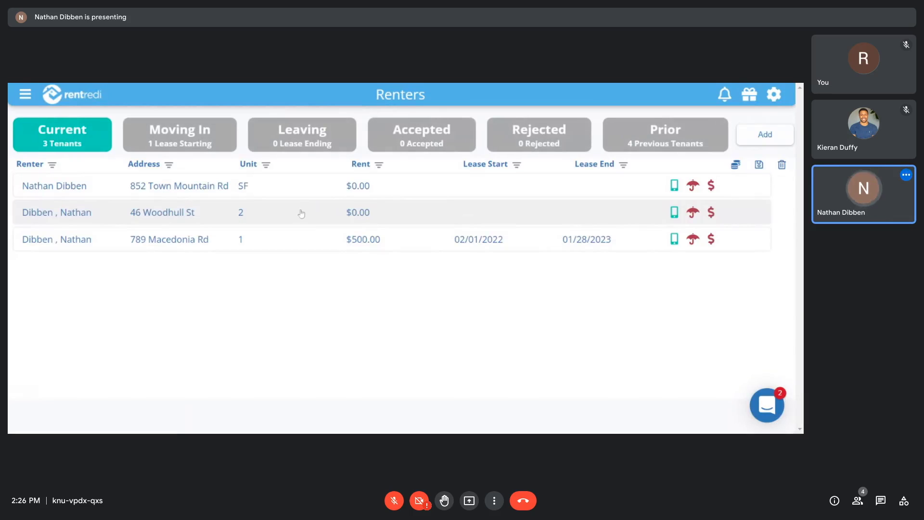
- Open the $500-rent tenant's Documents tab and view the Upload File options
{"action": "left_click", "coordinate": [289, 236]}
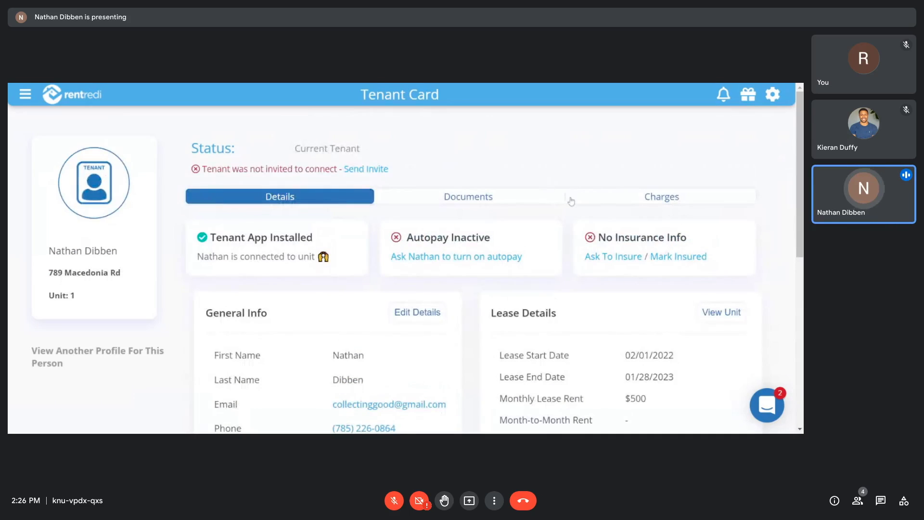
{"action": "left_click", "coordinate": [516, 199]}
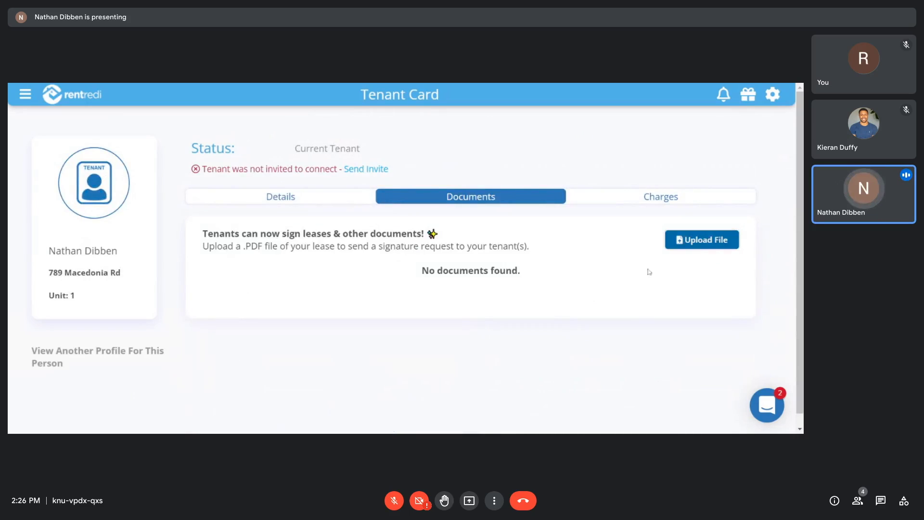
{"action": "left_click", "coordinate": [706, 240]}
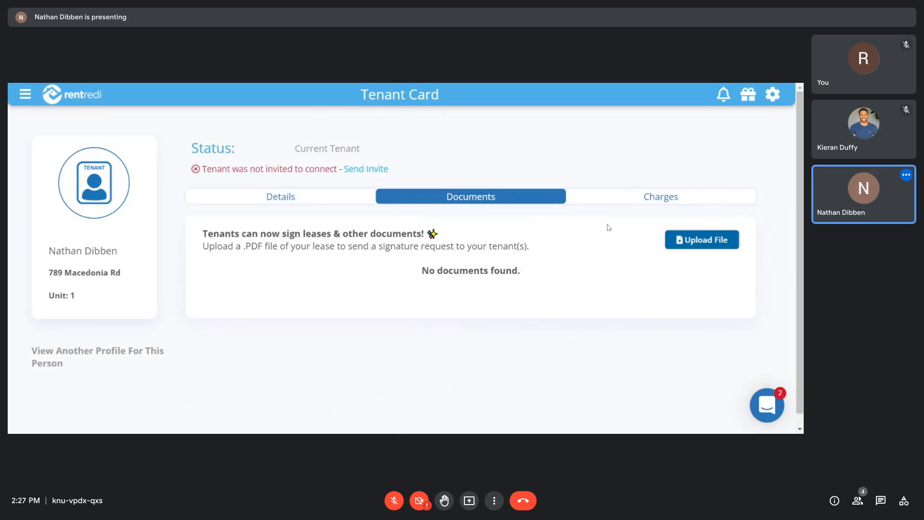
{"action": "left_click", "coordinate": [774, 96]}
- In Settings > Feature Settings, review each property's payment account under Receive Payments
{"action": "left_click", "coordinate": [661, 169]}
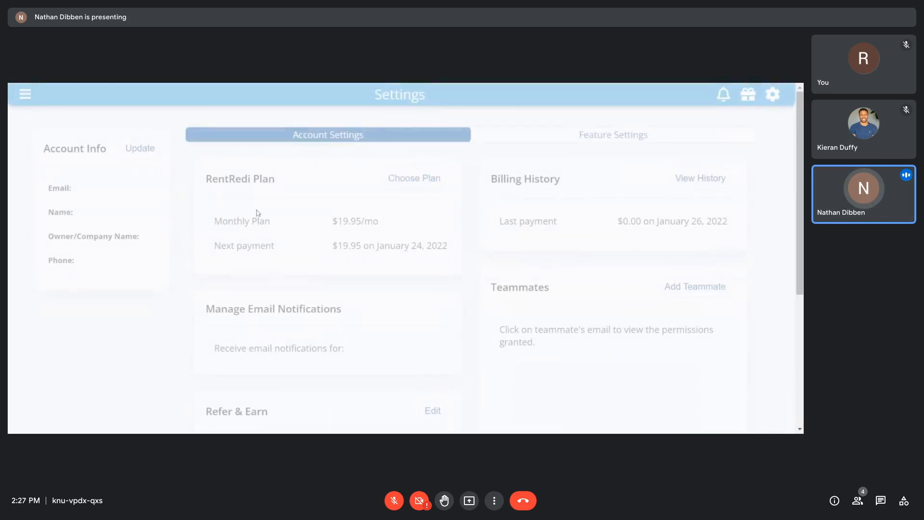
{"action": "left_click", "coordinate": [574, 139]}
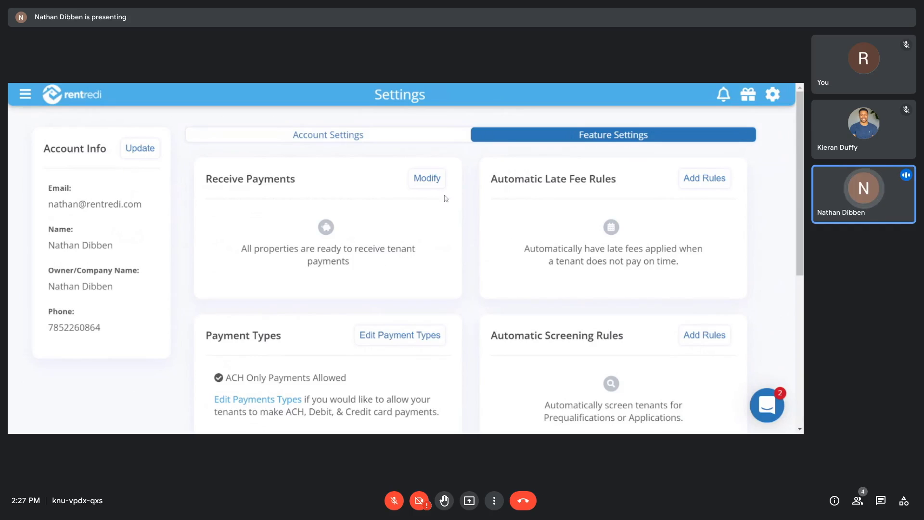
{"action": "left_click", "coordinate": [437, 178]}
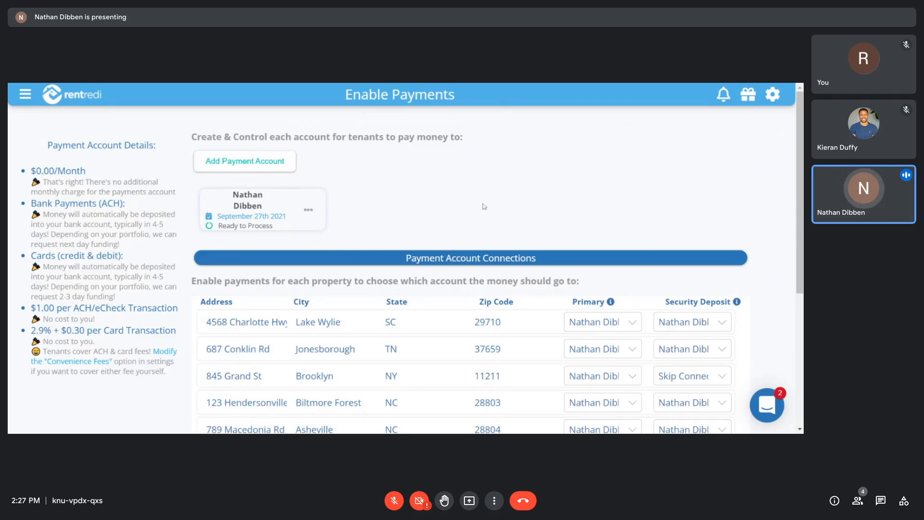
{"action": "scroll", "coordinate": [700, 206], "scroll_direction": "down", "scroll_amount": 3}
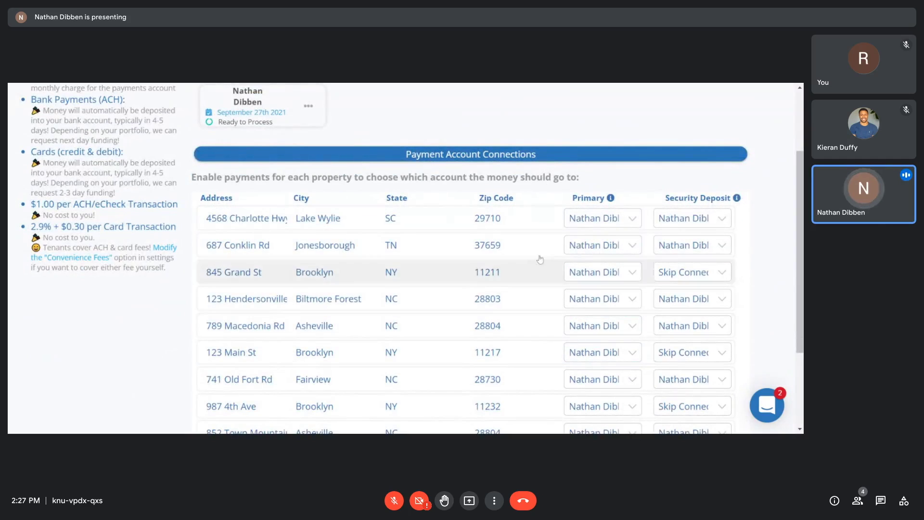
{"action": "scroll", "coordinate": [547, 313], "scroll_direction": "up", "scroll_amount": 3}
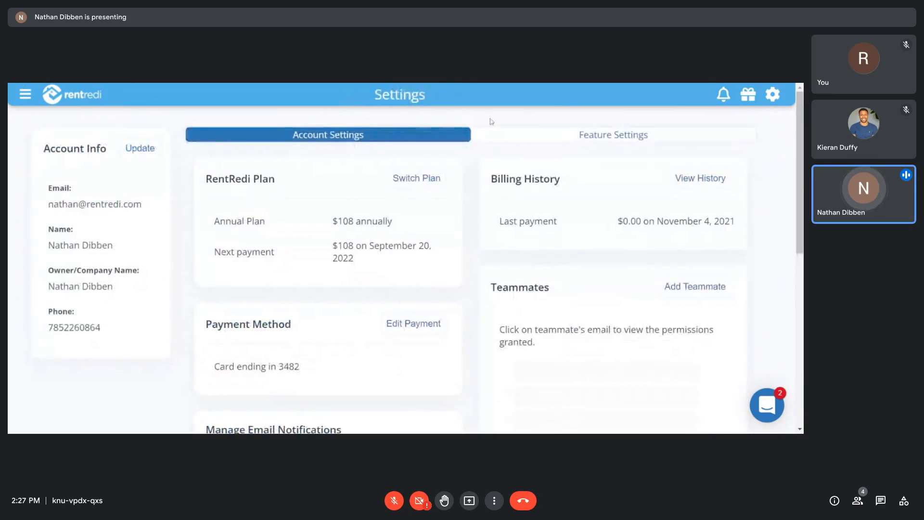
- Review the allowed payment types in Feature Settings
{"action": "left_click", "coordinate": [538, 136]}
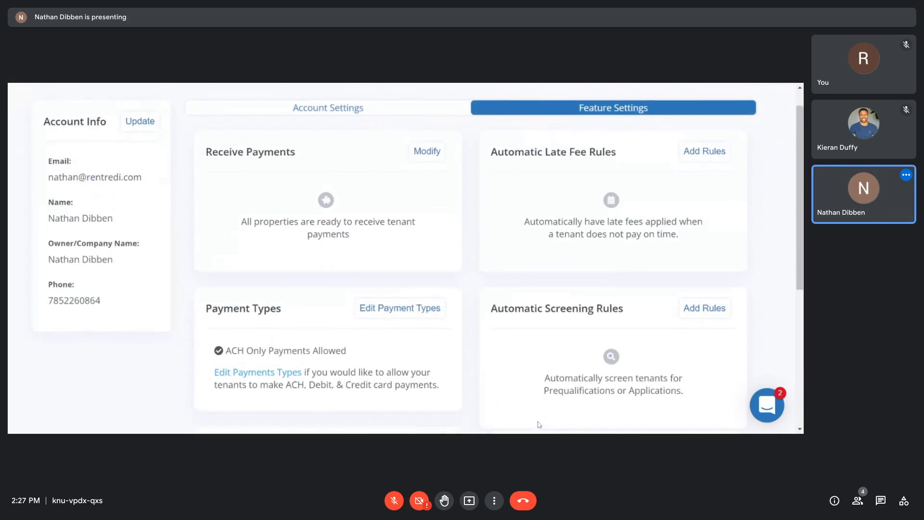
{"action": "scroll", "coordinate": [536, 425], "scroll_direction": "down", "scroll_amount": 3}
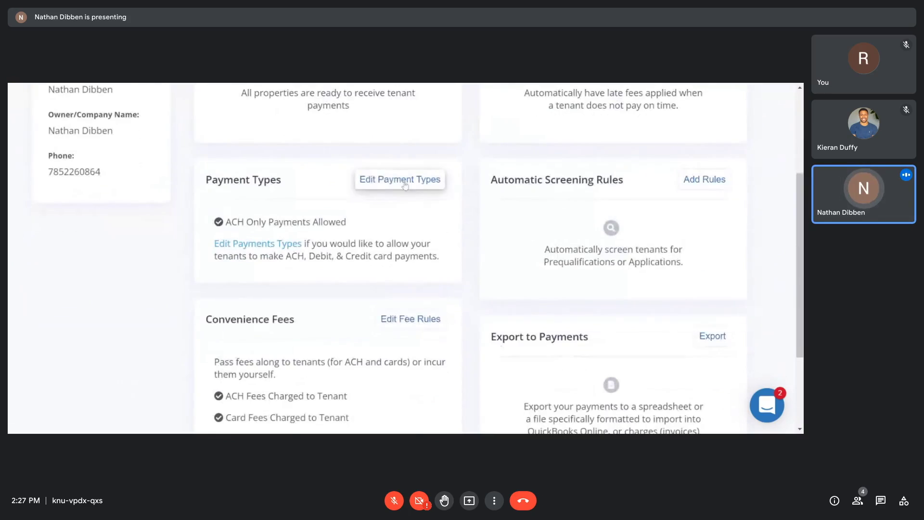
{"action": "left_click", "coordinate": [400, 179]}
{"action": "scroll", "coordinate": [400, 183], "scroll_direction": "down", "scroll_amount": 2}
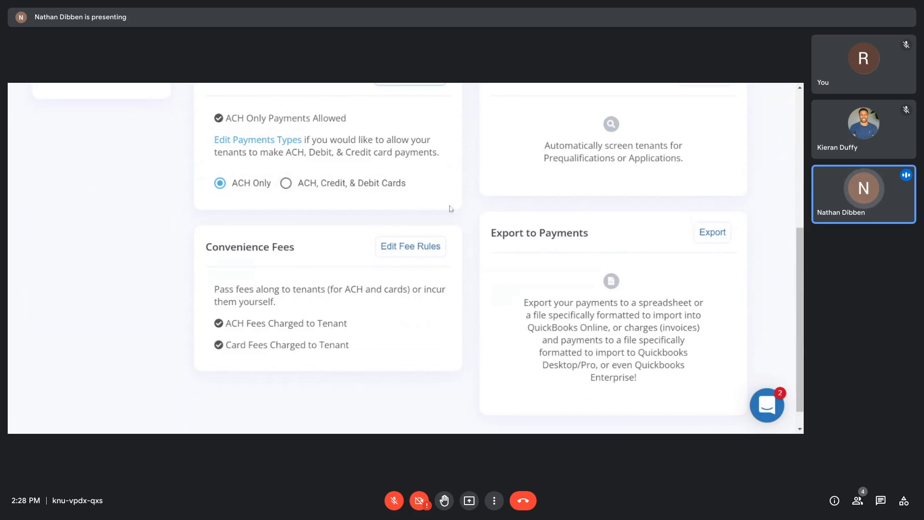
- Keep the ACH convenience fee charged to the tenant after trying the landlord option
{"action": "left_click", "coordinate": [418, 246]}
{"action": "scroll", "coordinate": [448, 269], "scroll_direction": "down", "scroll_amount": 2}
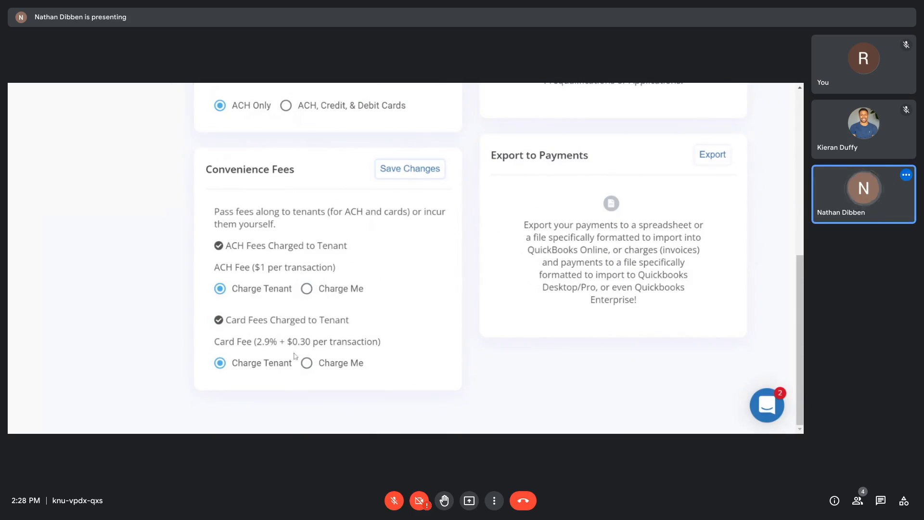
{"action": "left_click", "coordinate": [307, 289]}
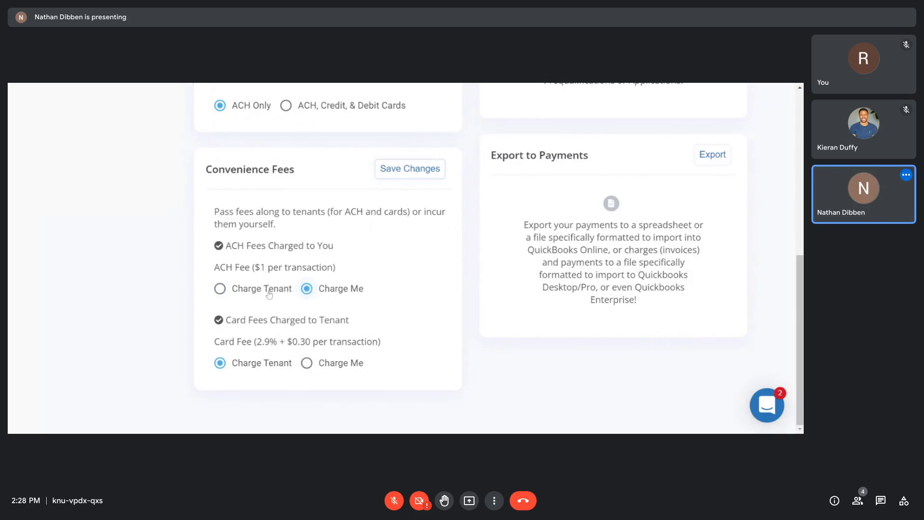
{"action": "left_click", "coordinate": [219, 290]}
{"action": "scroll", "coordinate": [496, 297], "scroll_direction": "up", "scroll_amount": 1}
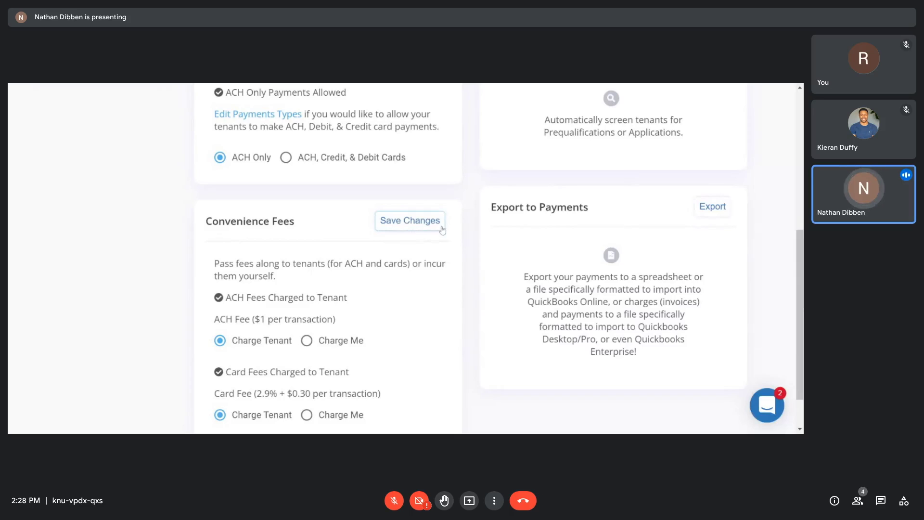
{"action": "left_click", "coordinate": [712, 206]}
- Check the available export types, then go to the full list of rent charges
{"action": "scroll", "coordinate": [530, 275], "scroll_direction": "down", "scroll_amount": 1}
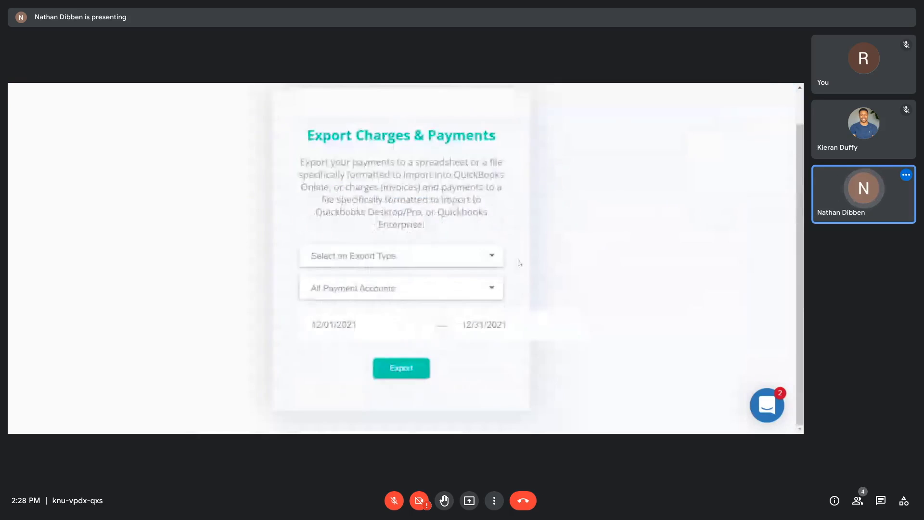
{"action": "left_click", "coordinate": [493, 257]}
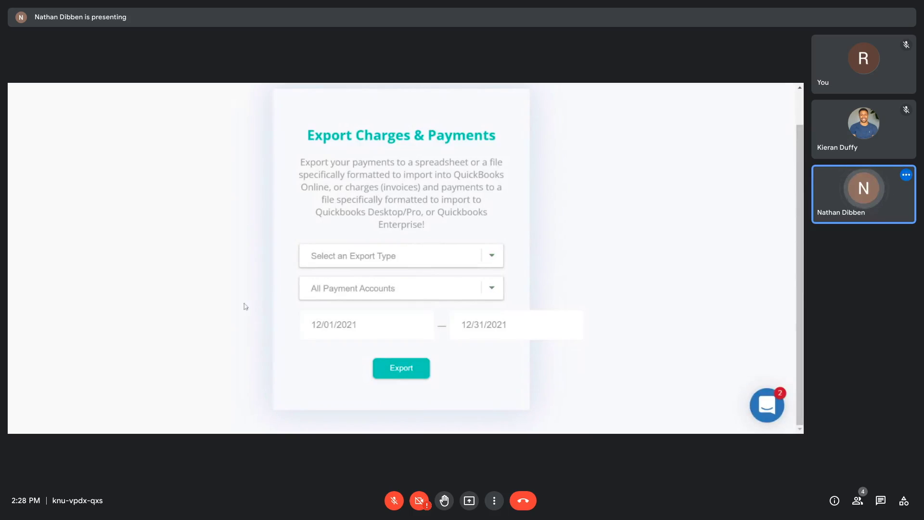
{"action": "scroll", "coordinate": [238, 278], "scroll_direction": "up", "scroll_amount": 1}
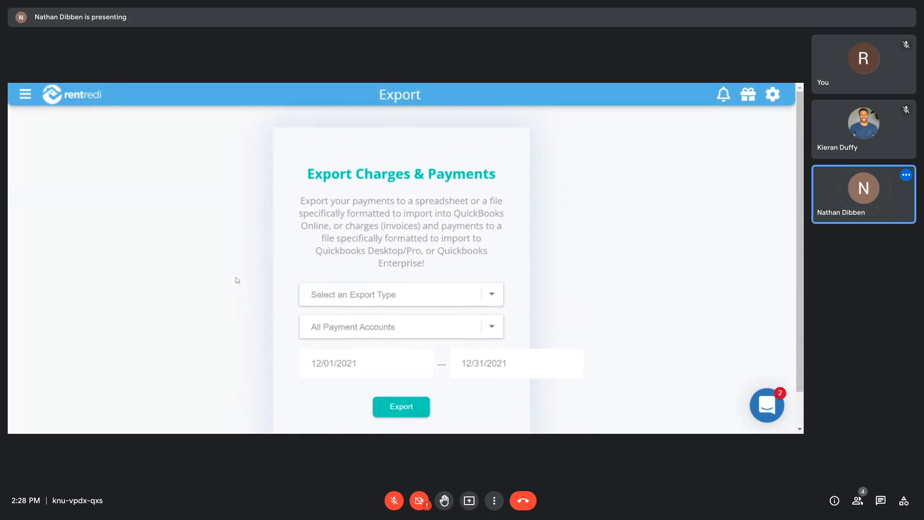
{"action": "left_click", "coordinate": [30, 94]}
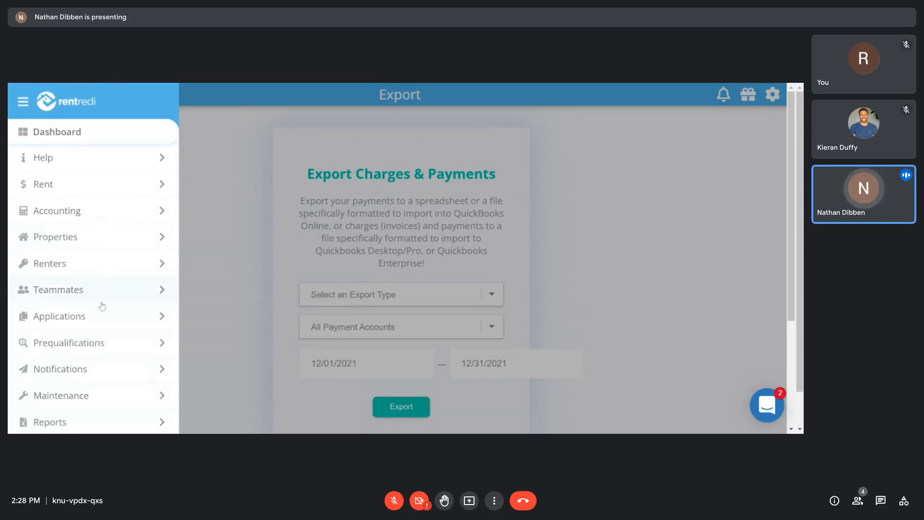
{"action": "left_click", "coordinate": [85, 185]}
{"action": "left_click", "coordinate": [68, 211]}
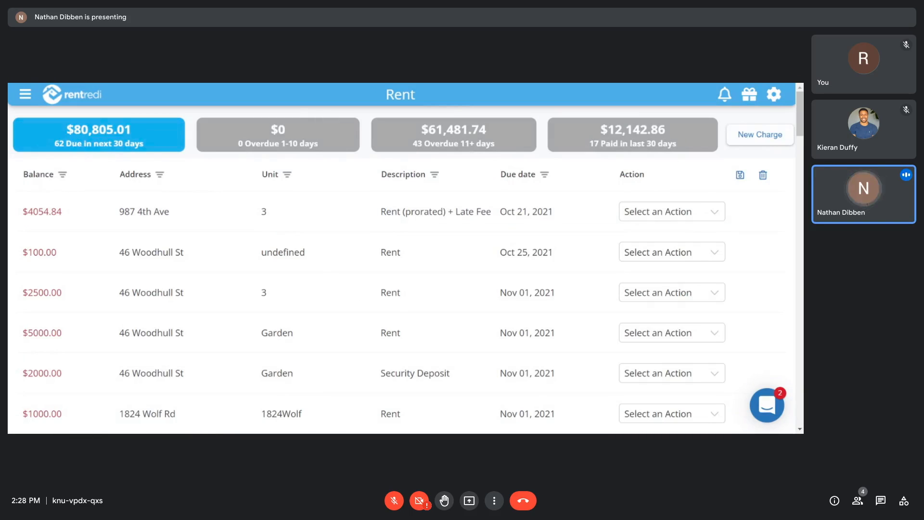
{"action": "left_click", "coordinate": [160, 175]}
{"action": "left_click", "coordinate": [369, 220]}
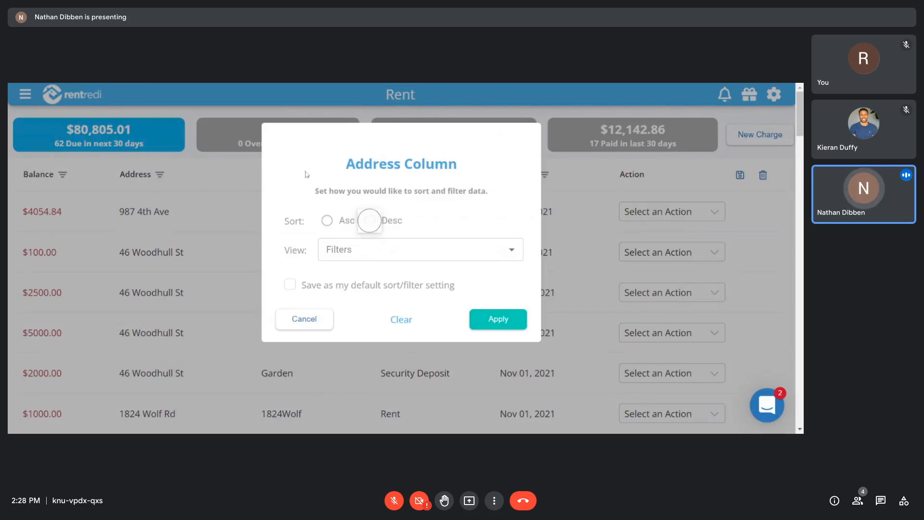
{"action": "left_click", "coordinate": [369, 220]}
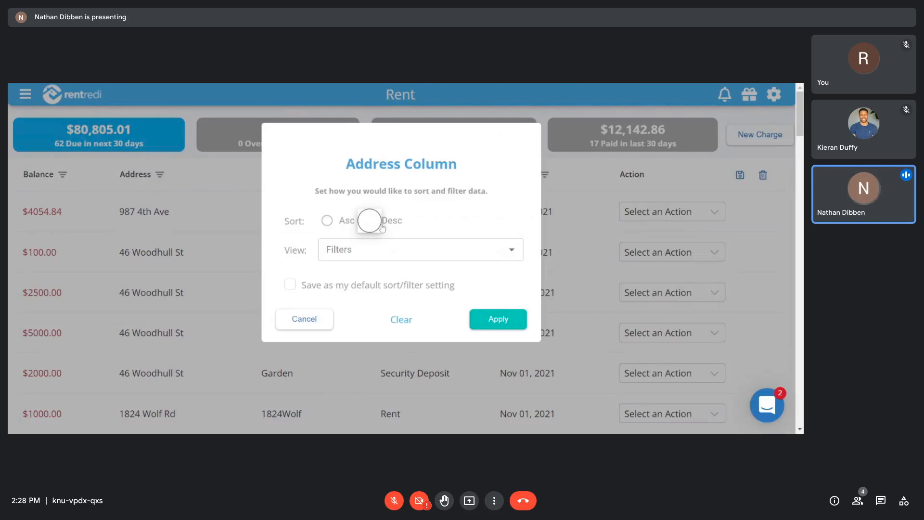
{"action": "left_click", "coordinate": [327, 220]}
{"action": "left_click", "coordinate": [511, 251]}
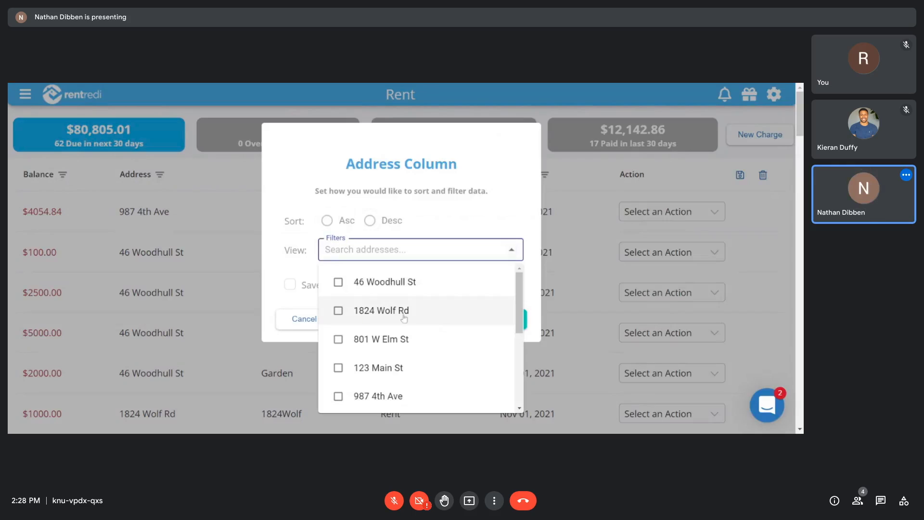
{"action": "left_click", "coordinate": [361, 282]}
{"action": "left_click", "coordinate": [366, 332]}
{"action": "left_click", "coordinate": [368, 354]}
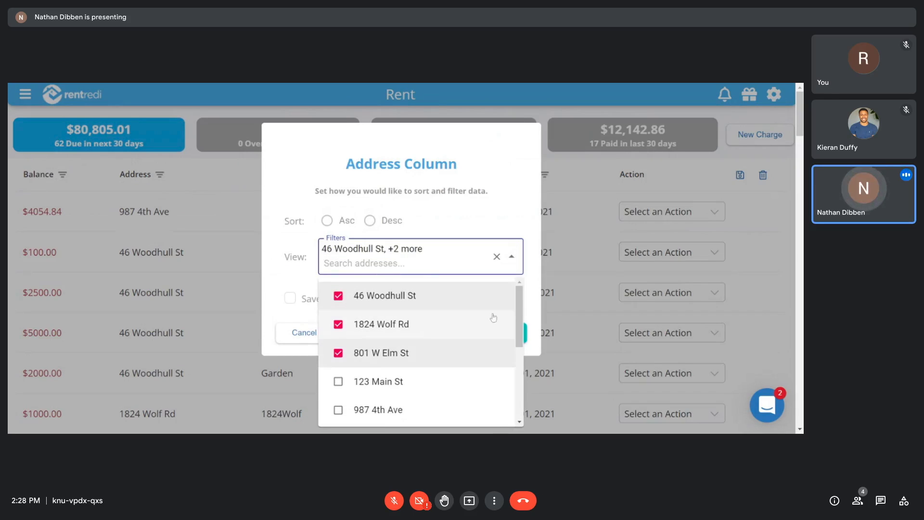
{"action": "left_click", "coordinate": [528, 296]}
{"action": "left_click", "coordinate": [498, 333]}
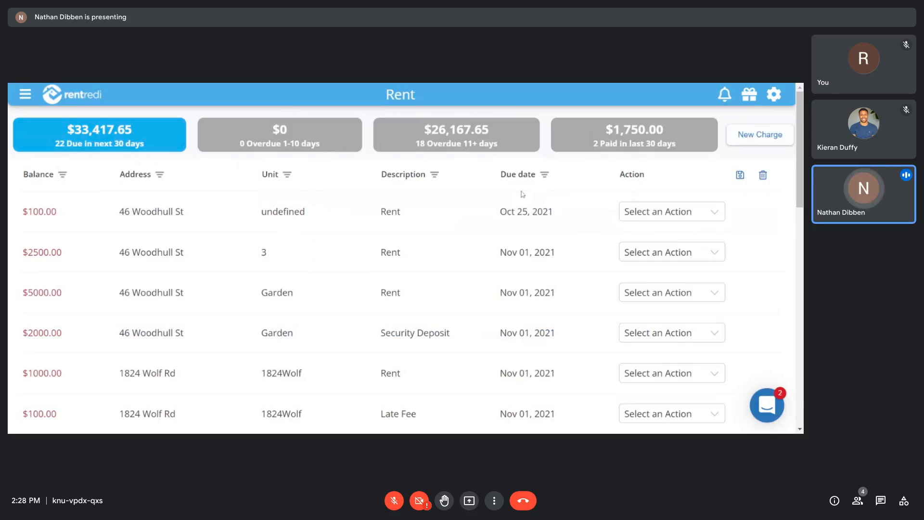
- Narrow the charges to the Rent description only
{"action": "left_click", "coordinate": [434, 174]}
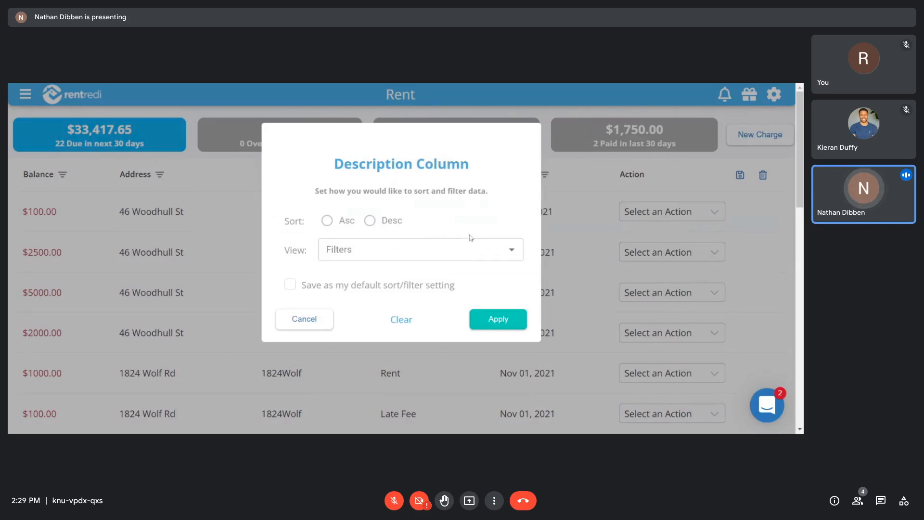
{"action": "left_click", "coordinate": [512, 249]}
{"action": "left_click", "coordinate": [383, 282]}
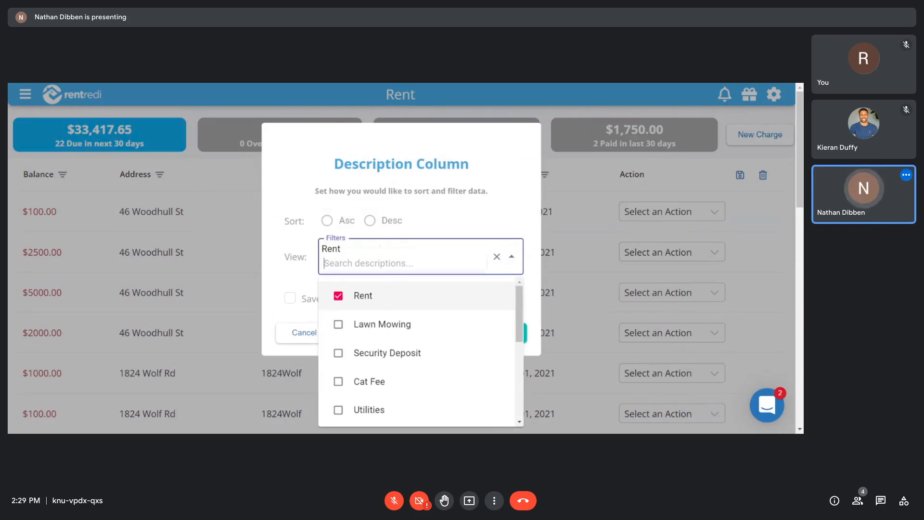
{"action": "left_click", "coordinate": [535, 313]}
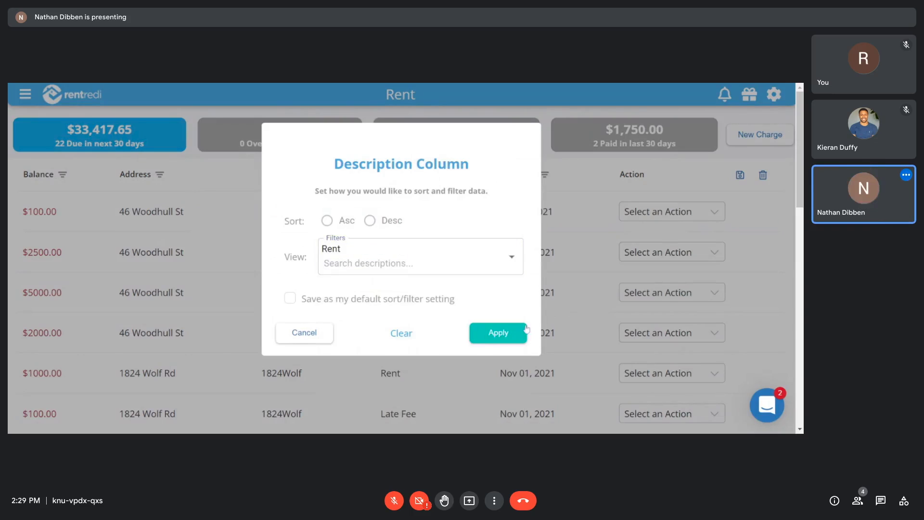
{"action": "left_click", "coordinate": [498, 333]}
- Filter due dates to 02/01/2022–02/28/2022, then reset all filters just for now
{"action": "left_click", "coordinate": [538, 179]}
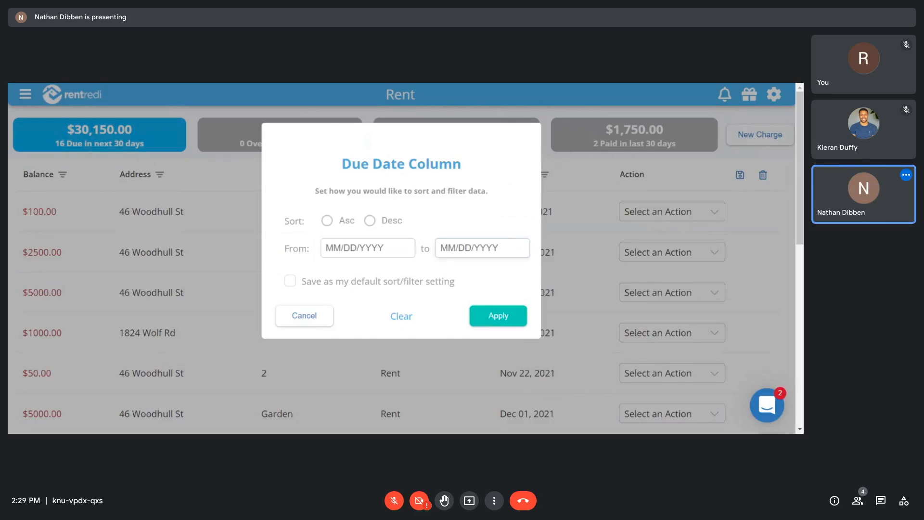
{"action": "left_click", "coordinate": [368, 248]}
{"action": "left_click", "coordinate": [371, 413]}
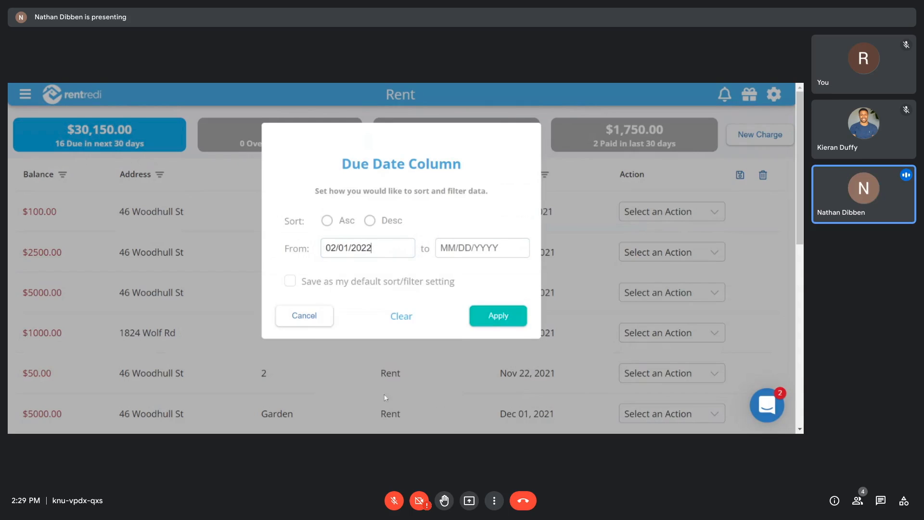
{"action": "left_click", "coordinate": [481, 247]}
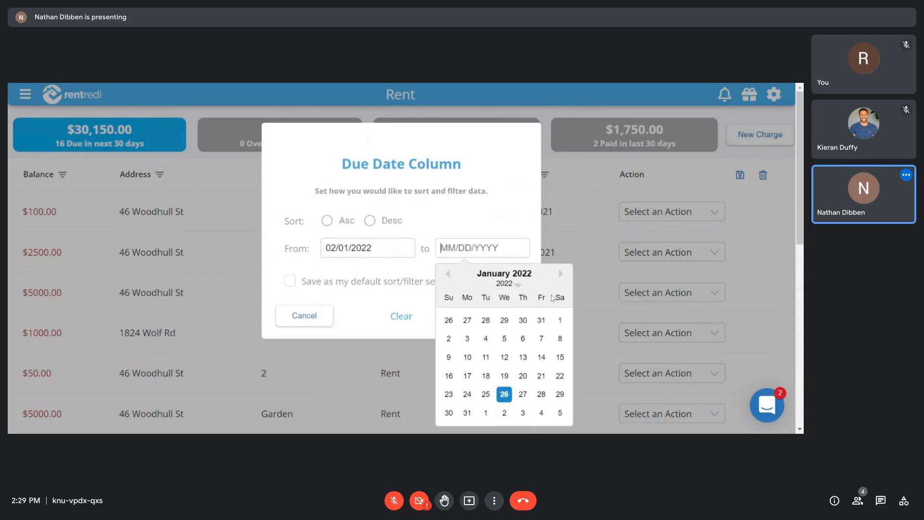
{"action": "left_click", "coordinate": [561, 274]}
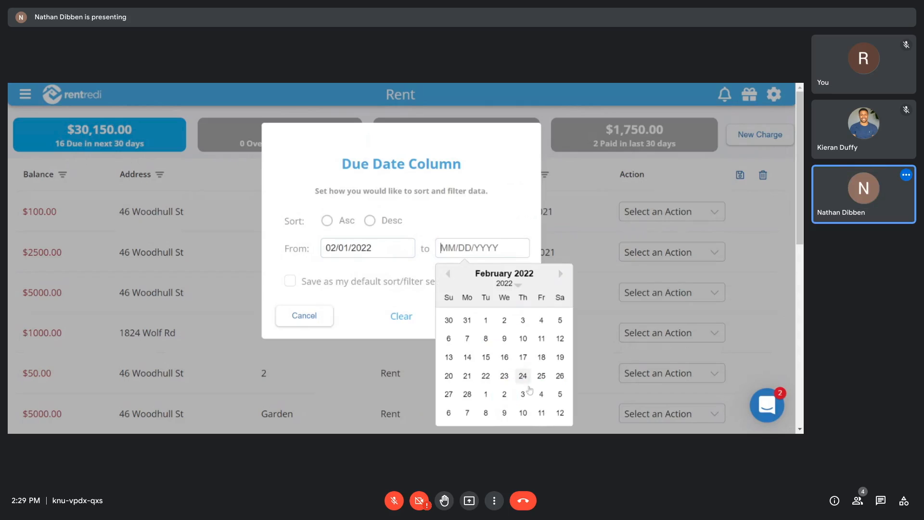
{"action": "left_click", "coordinate": [466, 394]}
{"action": "left_click", "coordinate": [489, 315]}
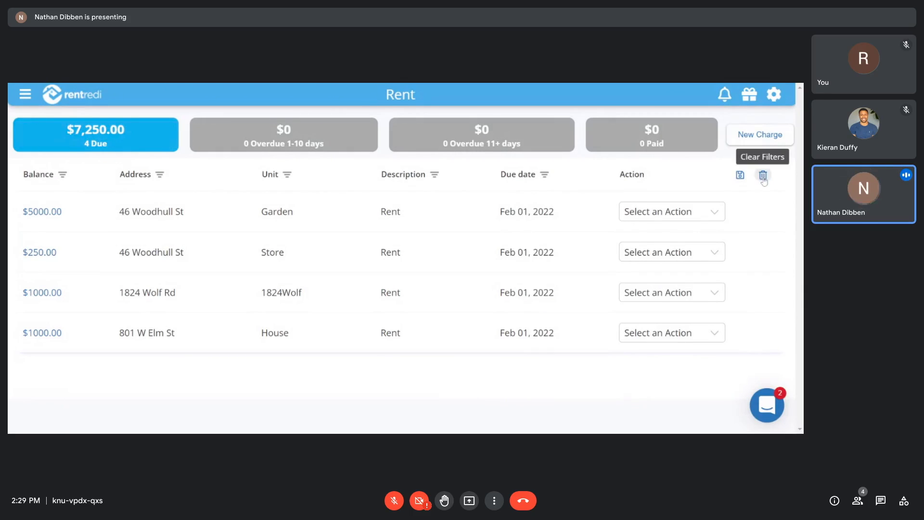
{"action": "left_click", "coordinate": [763, 175]}
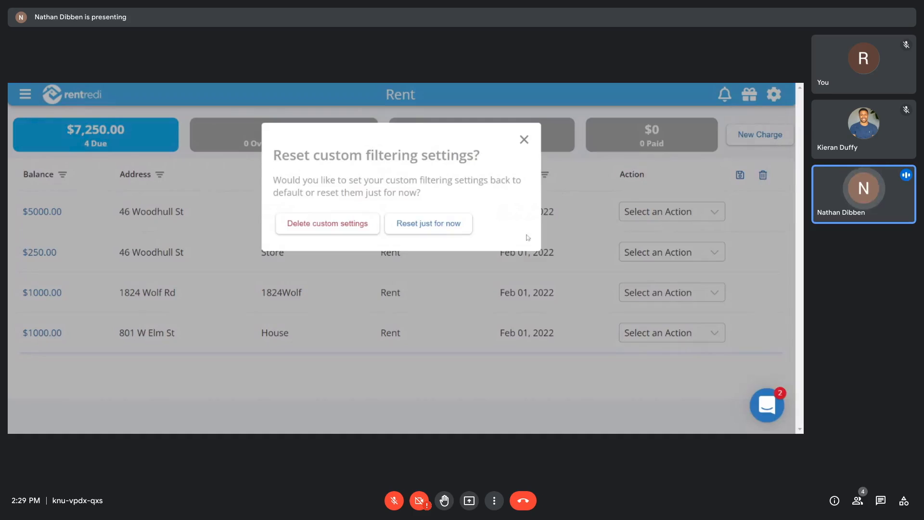
{"action": "left_click", "coordinate": [428, 228]}
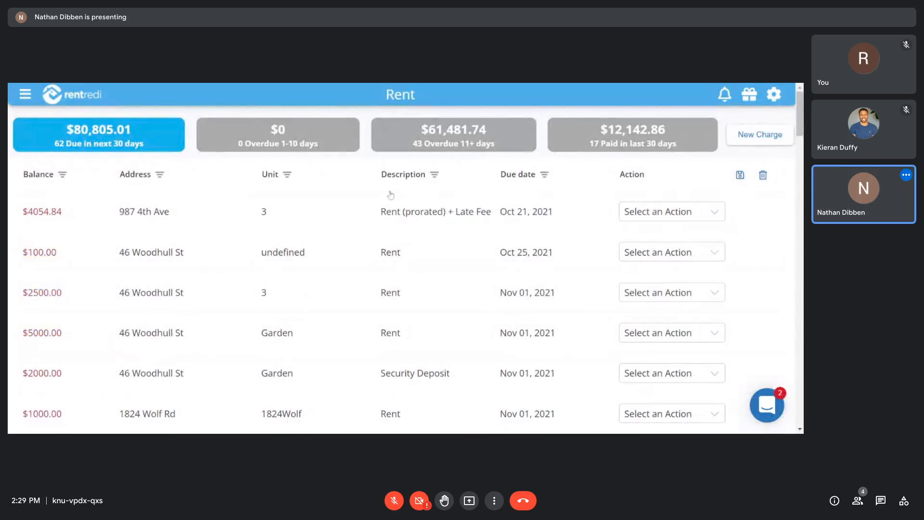
{"action": "left_click", "coordinate": [20, 94]}
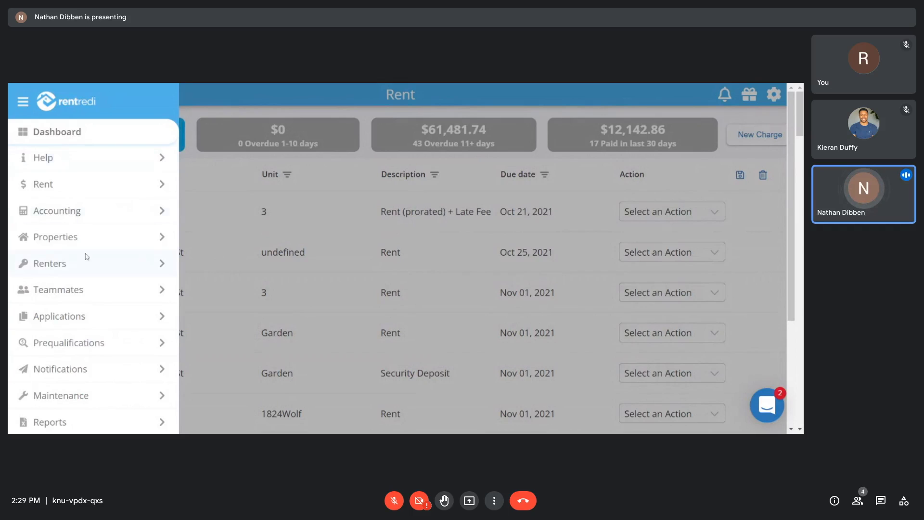
{"action": "scroll", "coordinate": [87, 257], "scroll_direction": "down", "scroll_amount": 3}
{"action": "left_click", "coordinate": [141, 298]}
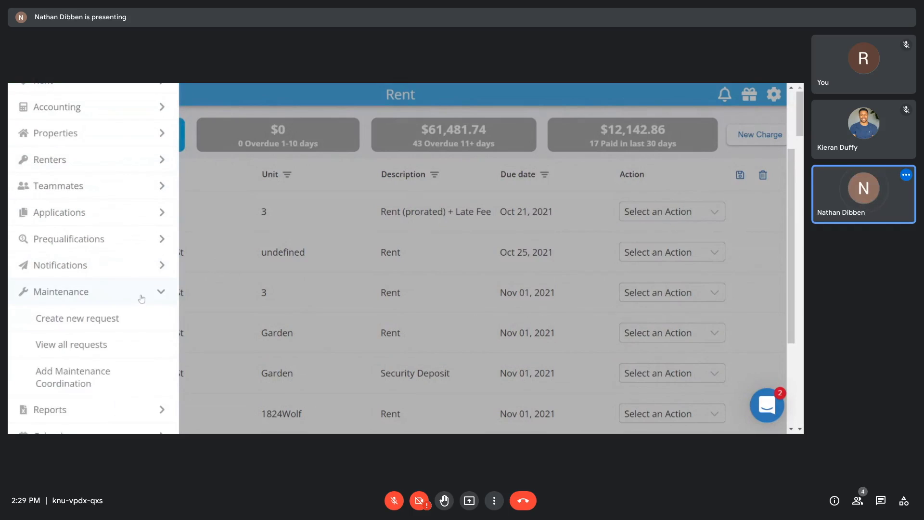
{"action": "left_click", "coordinate": [130, 343]}
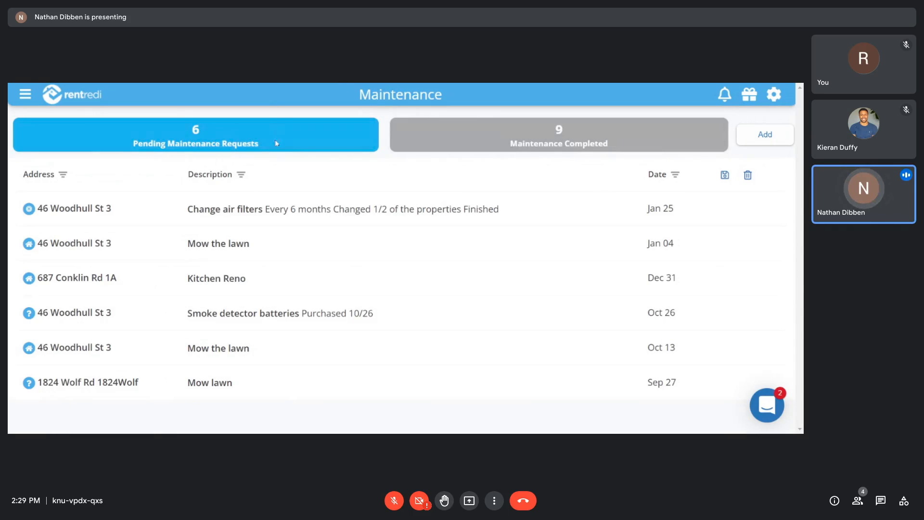
{"action": "left_click", "coordinate": [291, 213]}
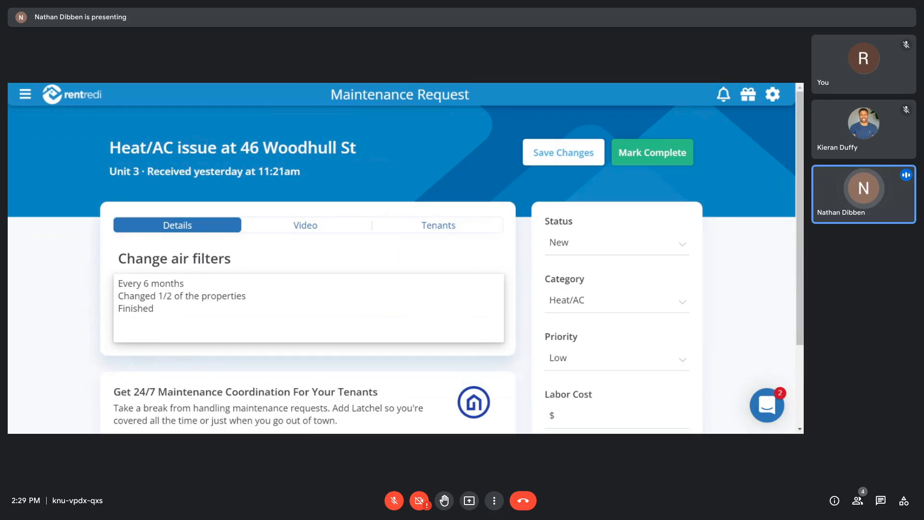
- Check the Heat/AC request's Video and Tenants sections, then return to the navigation menu
{"action": "left_click", "coordinate": [297, 225]}
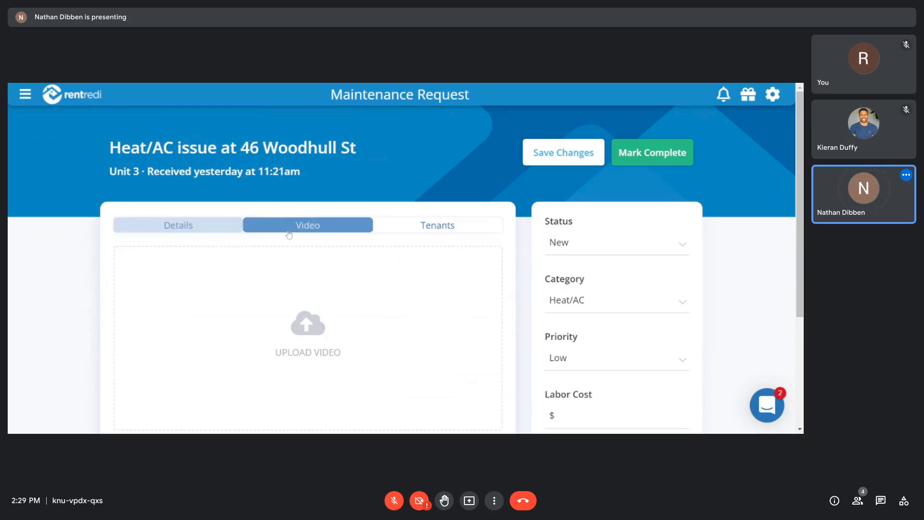
{"action": "scroll", "coordinate": [291, 323], "scroll_direction": "down", "scroll_amount": 2}
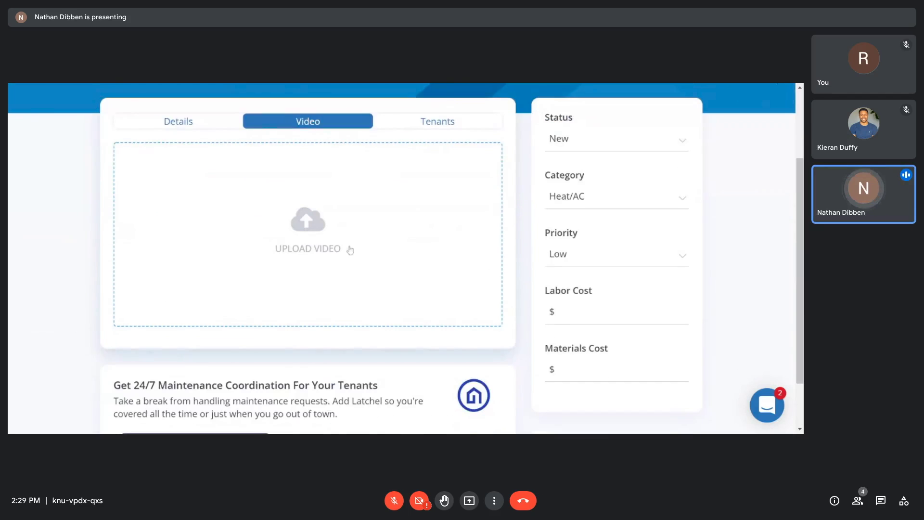
{"action": "left_click", "coordinate": [443, 124]}
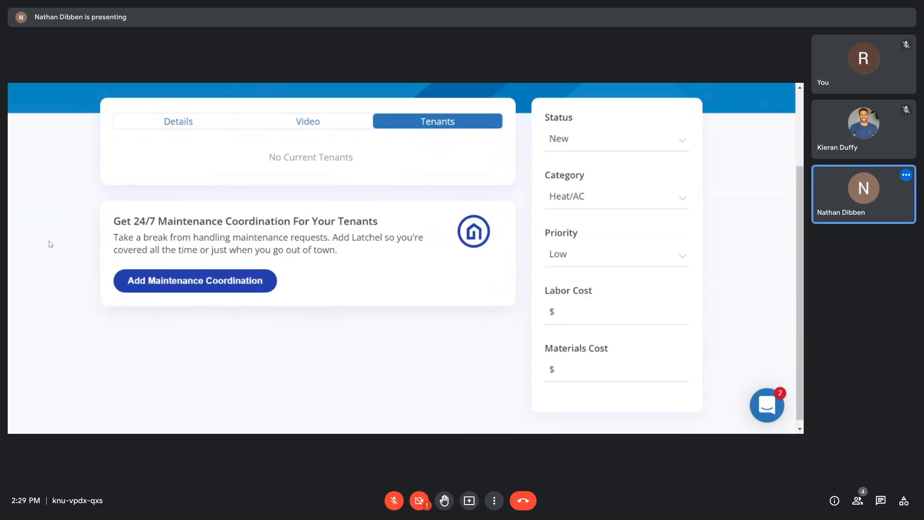
{"action": "scroll", "coordinate": [51, 279], "scroll_direction": "up", "scroll_amount": 1}
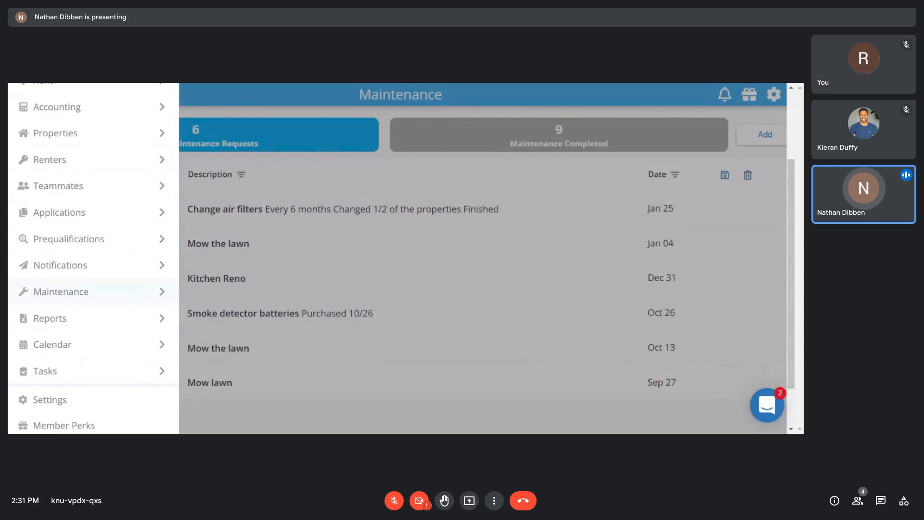
{"action": "left_click", "coordinate": [82, 108]}
- Choose Add Maintenance Coordination under Maintenance to show the Latchel 'Get Peace of Mind' offer
{"action": "left_click", "coordinate": [130, 337]}
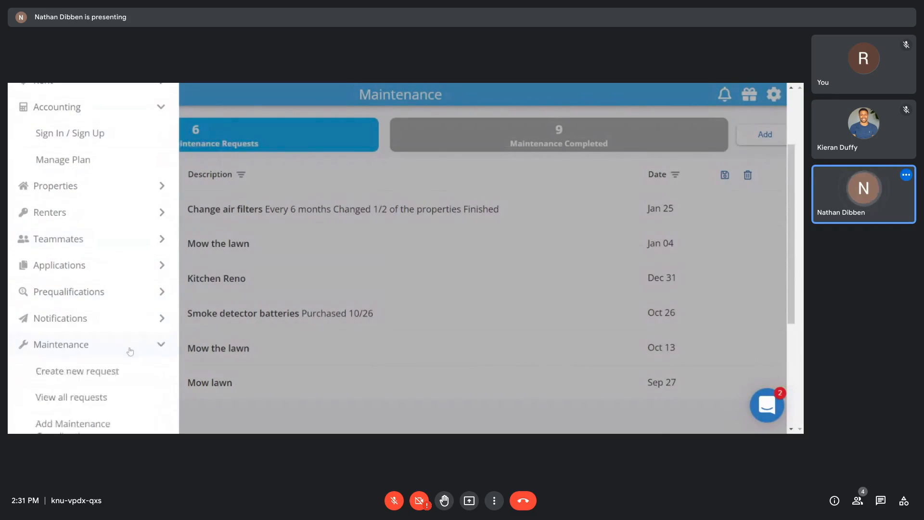
{"action": "scroll", "coordinate": [132, 347], "scroll_direction": "down", "scroll_amount": 1}
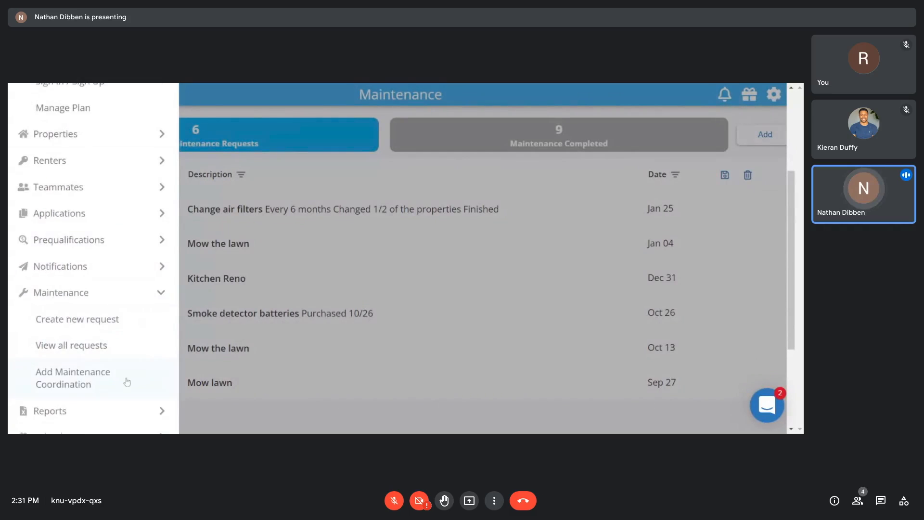
{"action": "scroll", "coordinate": [128, 381], "scroll_direction": "up", "scroll_amount": 2}
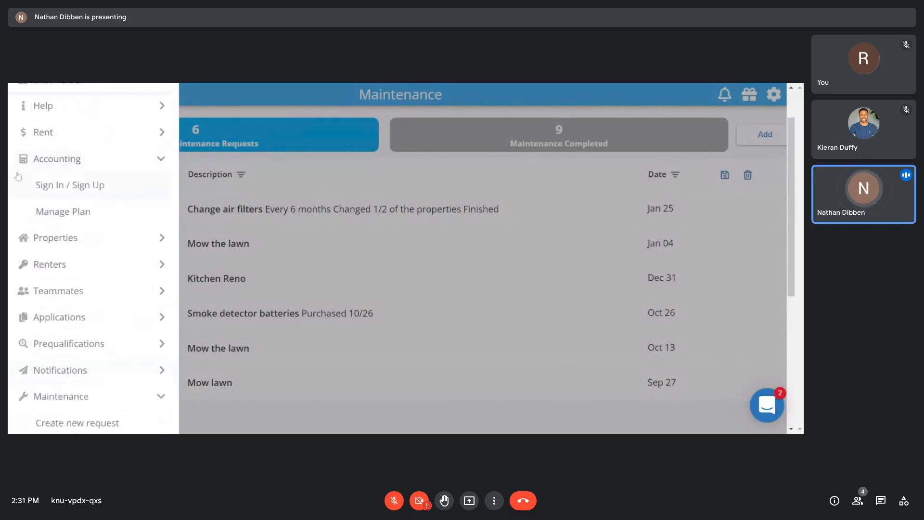
{"action": "scroll", "coordinate": [109, 295], "scroll_direction": "down", "scroll_amount": 3}
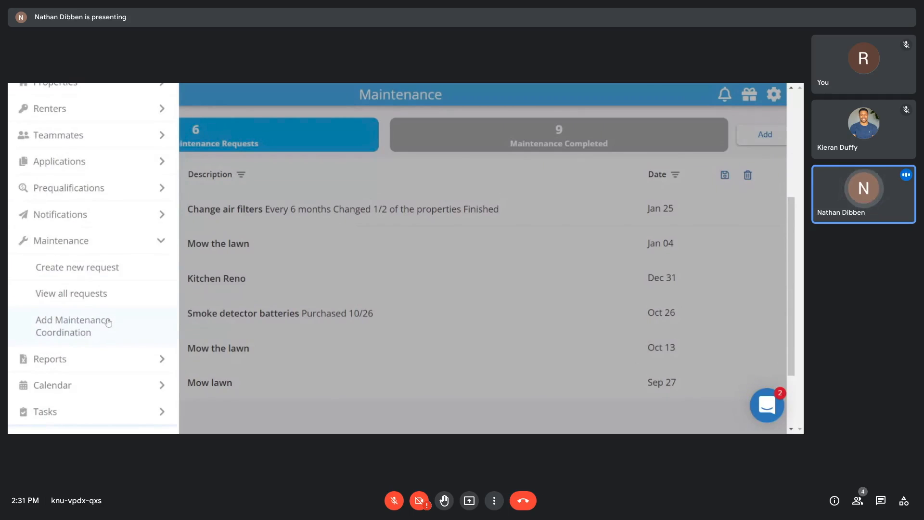
{"action": "left_click", "coordinate": [138, 331]}
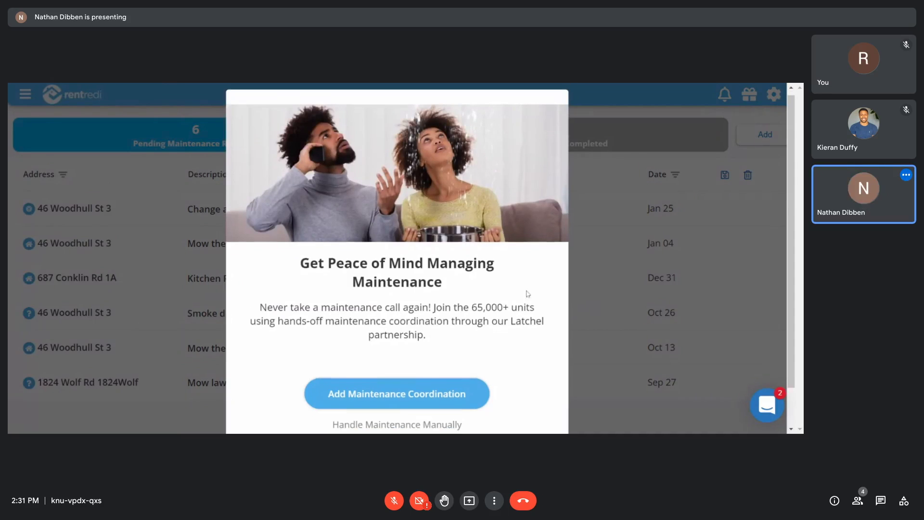
- Compare the Latchel plans, highlighting Full Coordination, then choose Handle Maintenance Manually
{"action": "scroll", "coordinate": [541, 291], "scroll_direction": "down", "scroll_amount": 1}
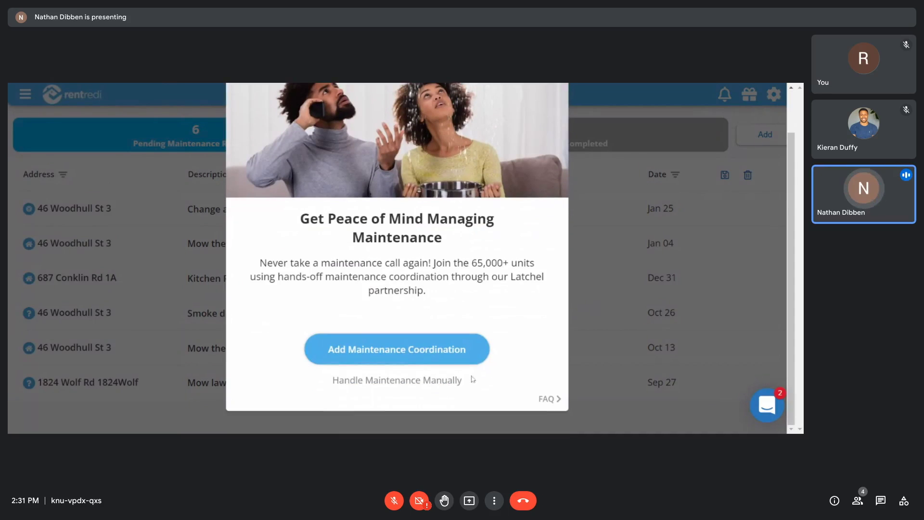
{"action": "left_click", "coordinate": [372, 349]}
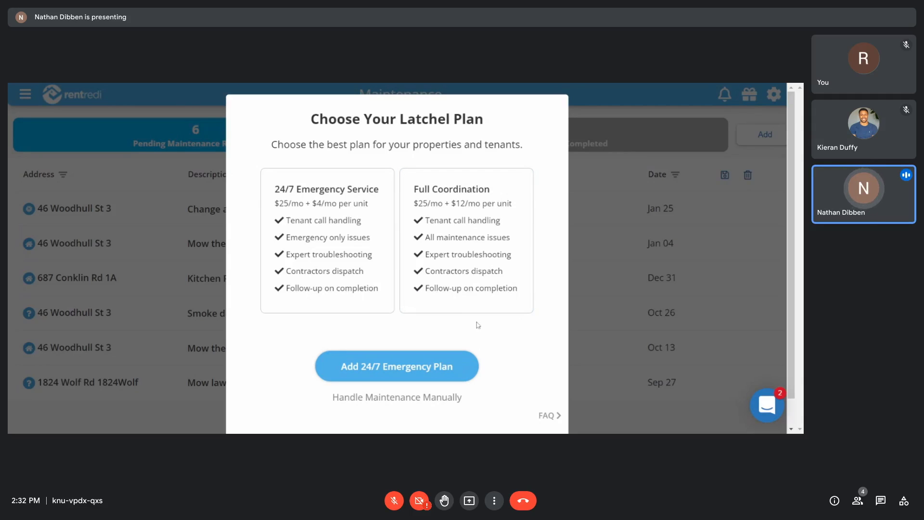
{"action": "scroll", "coordinate": [487, 342], "scroll_direction": "down", "scroll_amount": 1}
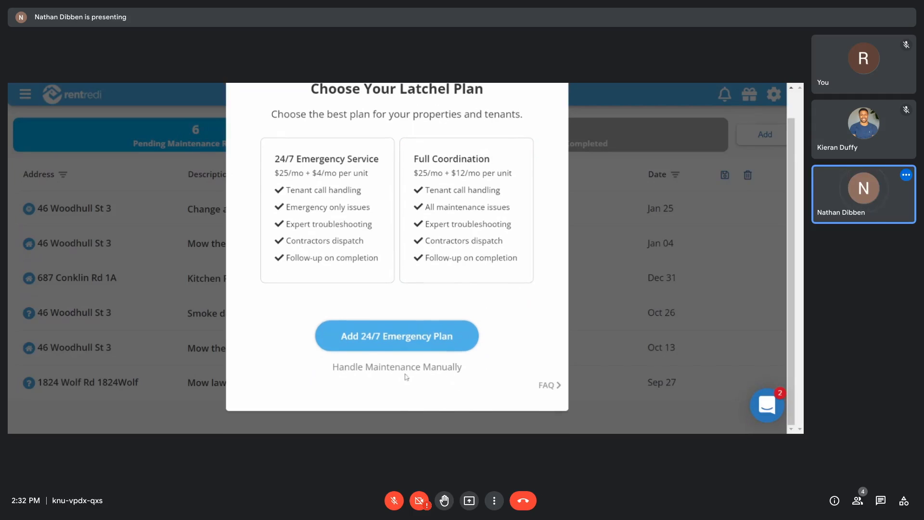
{"action": "left_click_drag", "start_coordinate": [403, 373], "coordinate": [515, 326]}
{"action": "left_click", "coordinate": [515, 326]}
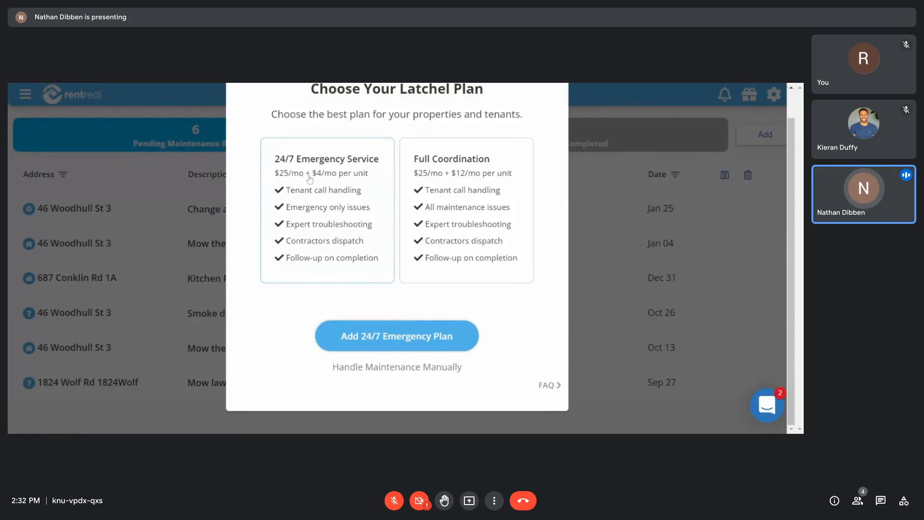
{"action": "left_click", "coordinate": [415, 372]}
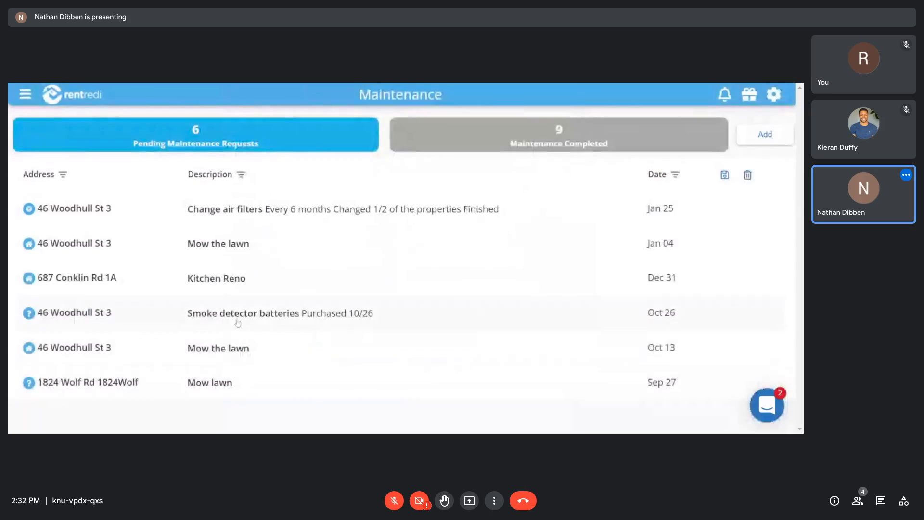
- Open Accounting > Sign In / Sign Up and choose Log In for REI Hub
{"action": "left_click", "coordinate": [27, 96]}
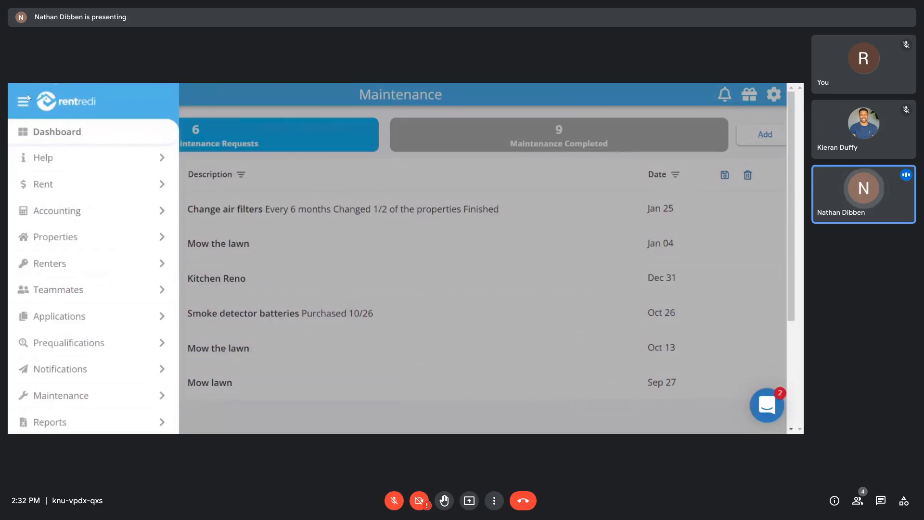
{"action": "left_click", "coordinate": [74, 215]}
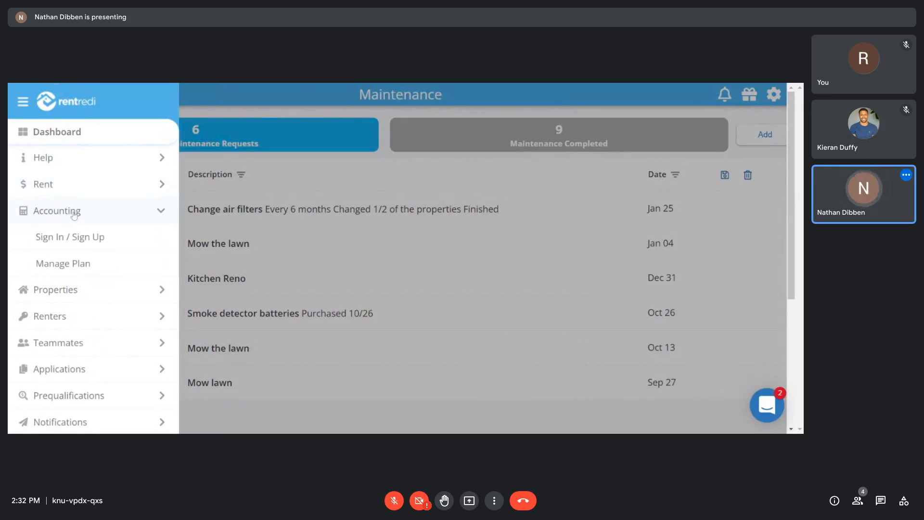
{"action": "left_click", "coordinate": [114, 242]}
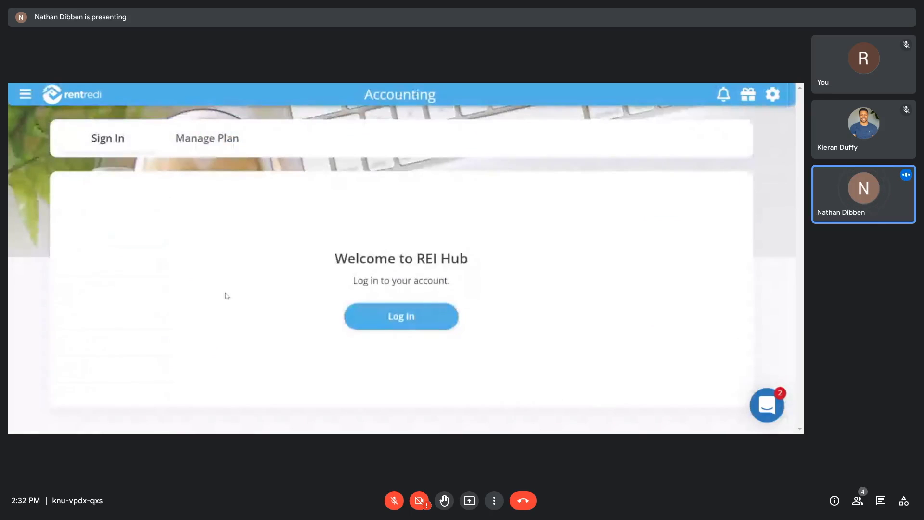
{"action": "left_click", "coordinate": [390, 326]}
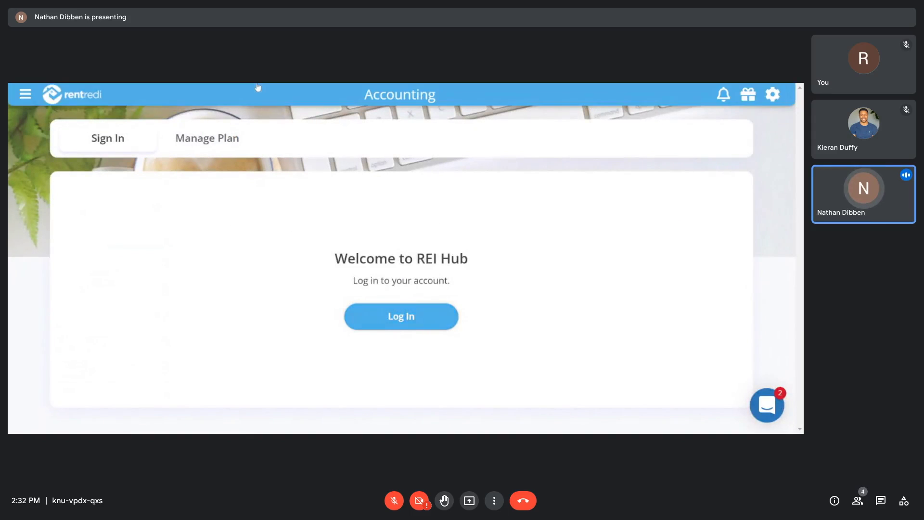
- Log into REI Hub, browse the Accounts dashboard, then open Reports > All
{"action": "left_click", "coordinate": [401, 320]}
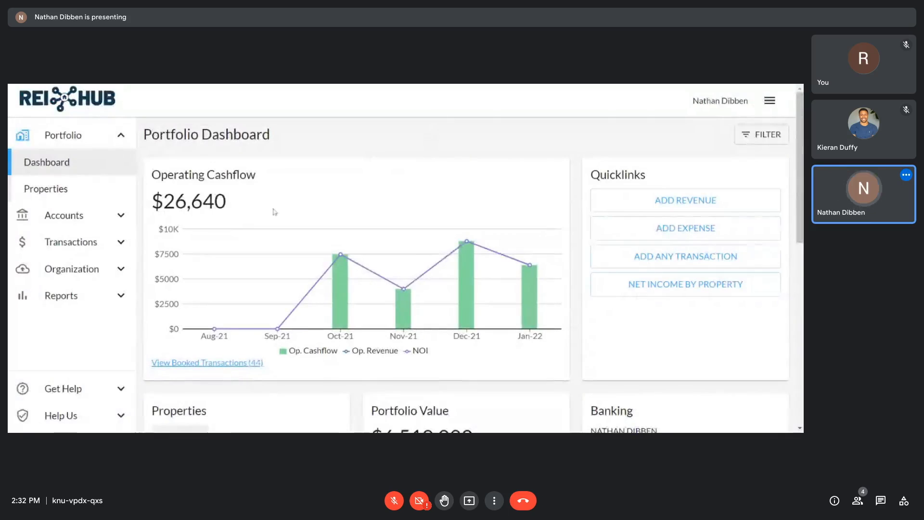
{"action": "left_click", "coordinate": [74, 215]}
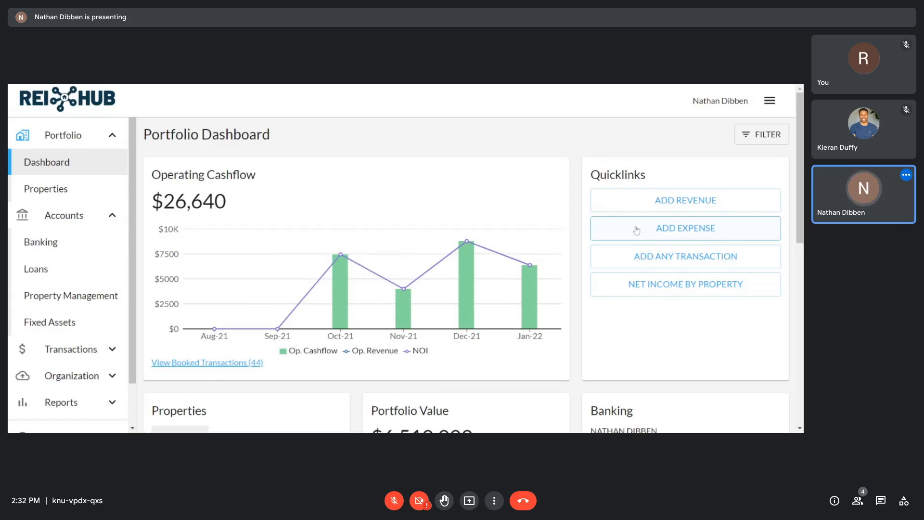
{"action": "scroll", "coordinate": [340, 255], "scroll_direction": "down", "scroll_amount": 4}
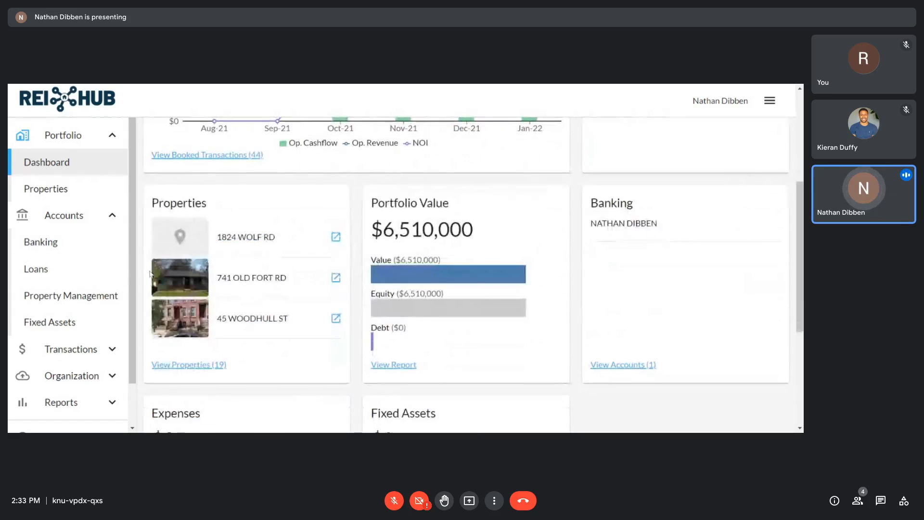
{"action": "scroll", "coordinate": [88, 289], "scroll_direction": "down", "scroll_amount": 2}
{"action": "left_click", "coordinate": [60, 353]}
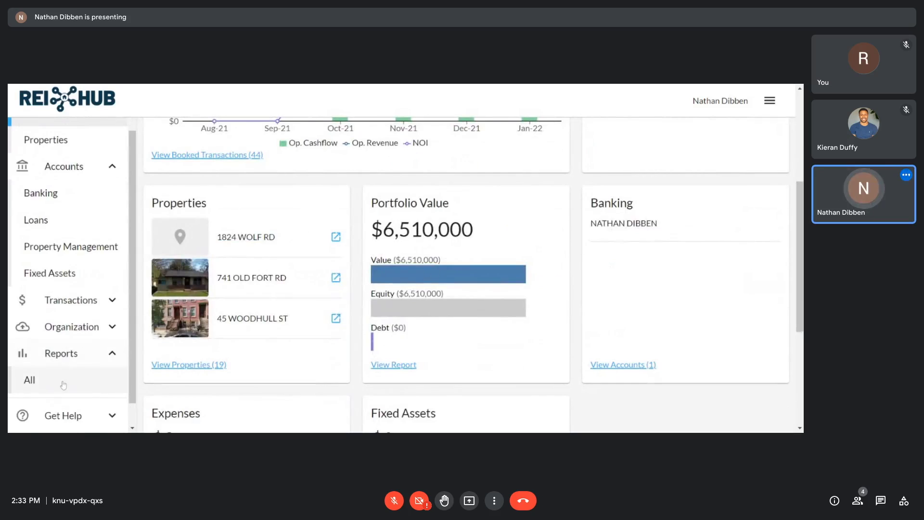
{"action": "left_click", "coordinate": [62, 383]}
- Scroll through the Income, Cash Flow, Performance, Assets and Tax report categories
{"action": "scroll", "coordinate": [304, 219], "scroll_direction": "up", "scroll_amount": 2}
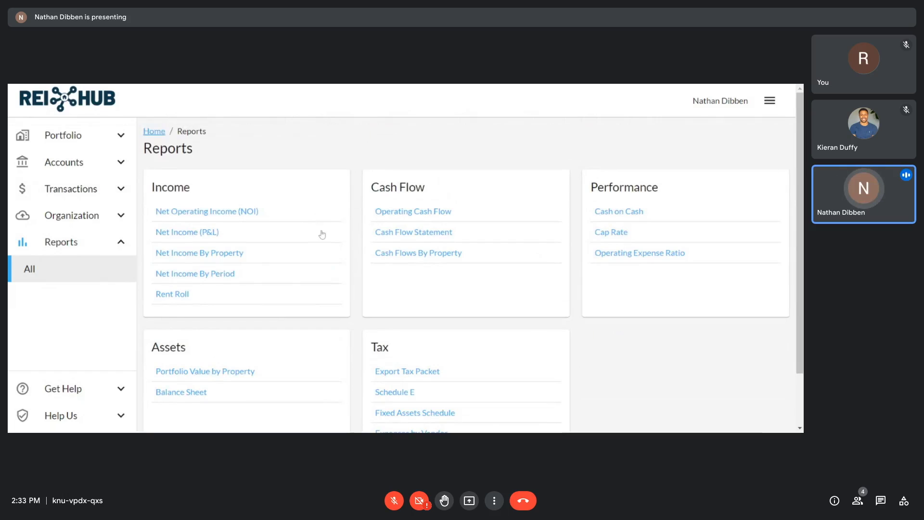
{"action": "scroll", "coordinate": [322, 234], "scroll_direction": "down", "scroll_amount": 2}
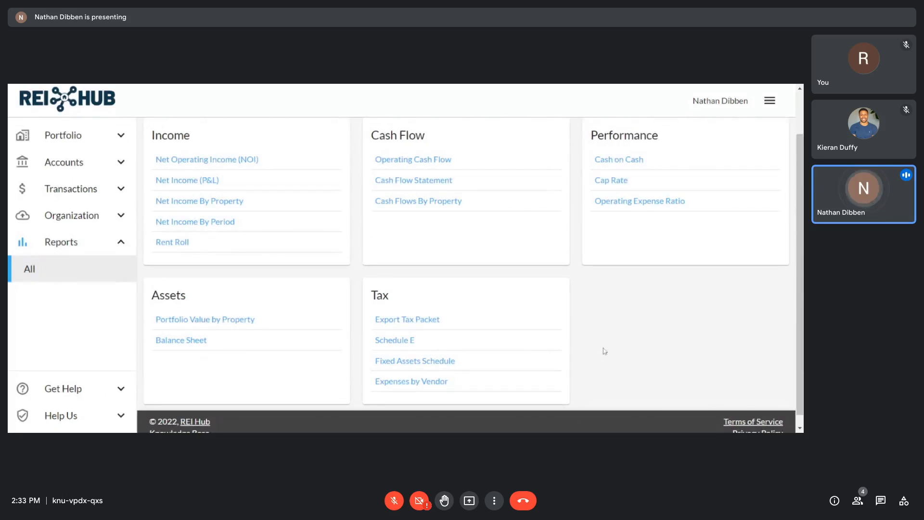
{"action": "scroll", "coordinate": [307, 361], "scroll_direction": "up", "scroll_amount": 2}
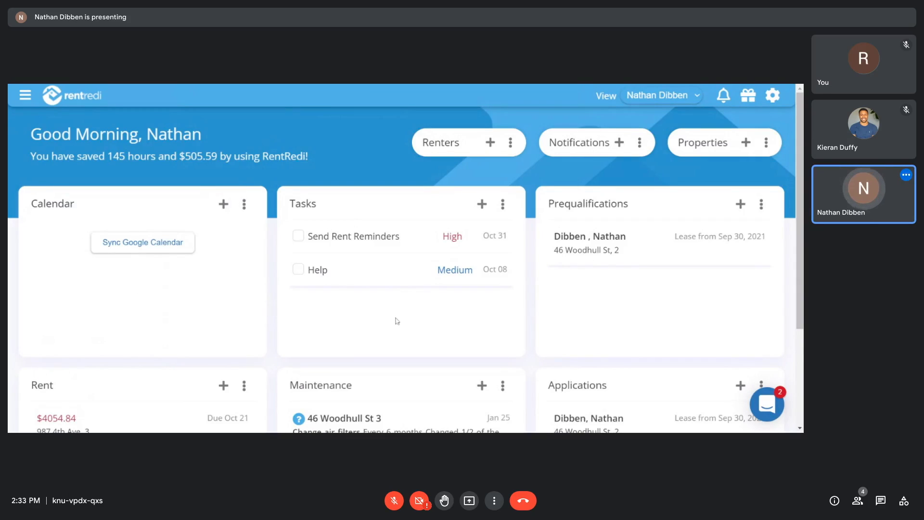
- Open the sidebar over the dashboard and scroll through Rent, Accounting, Properties, Renters and Maintenance
{"action": "left_click", "coordinate": [25, 95]}
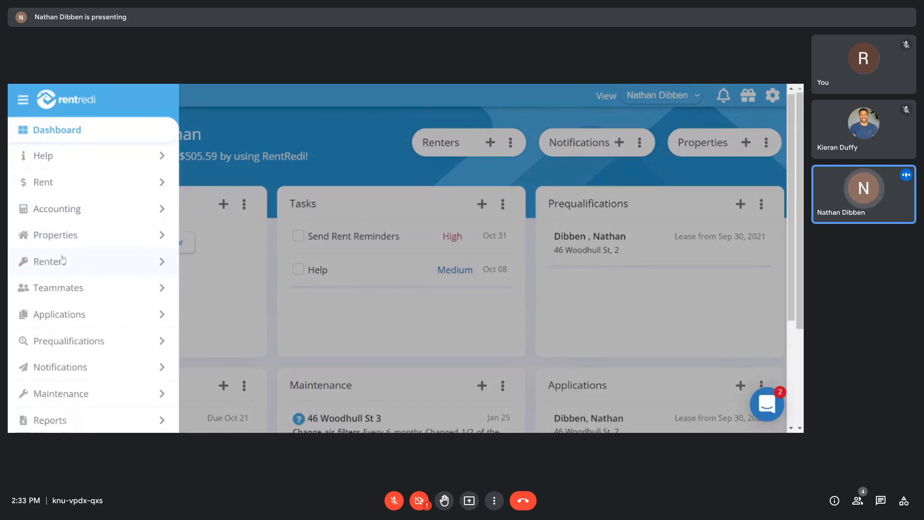
{"action": "scroll", "coordinate": [62, 288], "scroll_direction": "down", "scroll_amount": 1}
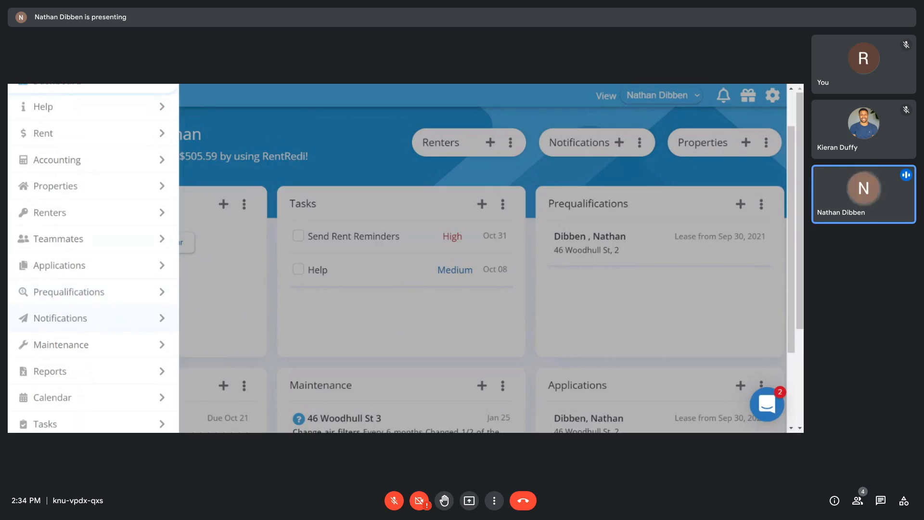
{"action": "scroll", "coordinate": [93, 324], "scroll_direction": "up", "scroll_amount": 2}
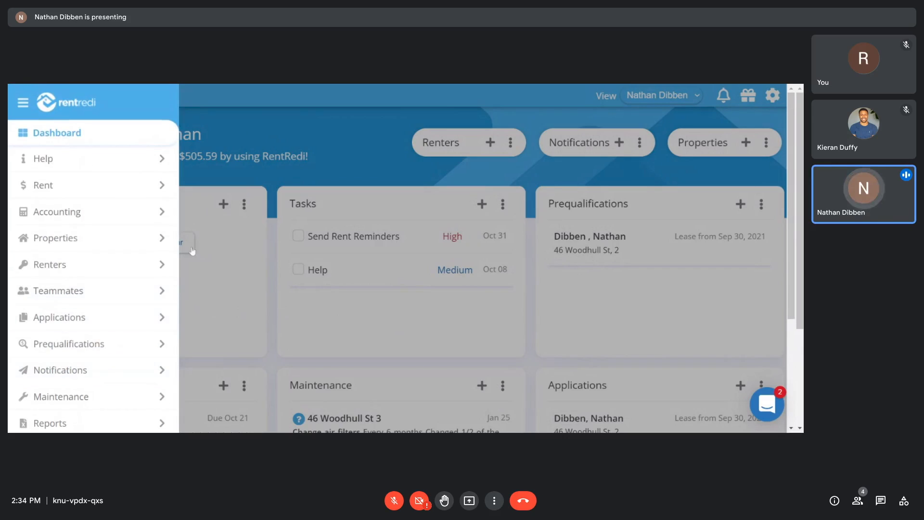